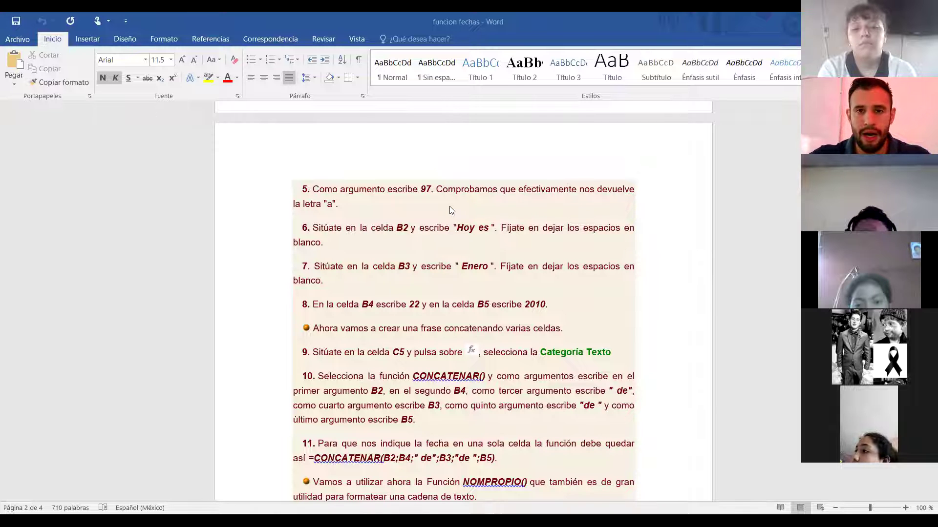
# Step: Switch to Excel and examine the description of the CODIGO text function among the insertable functions
pyautogui.scroll(-3, 494, 289)
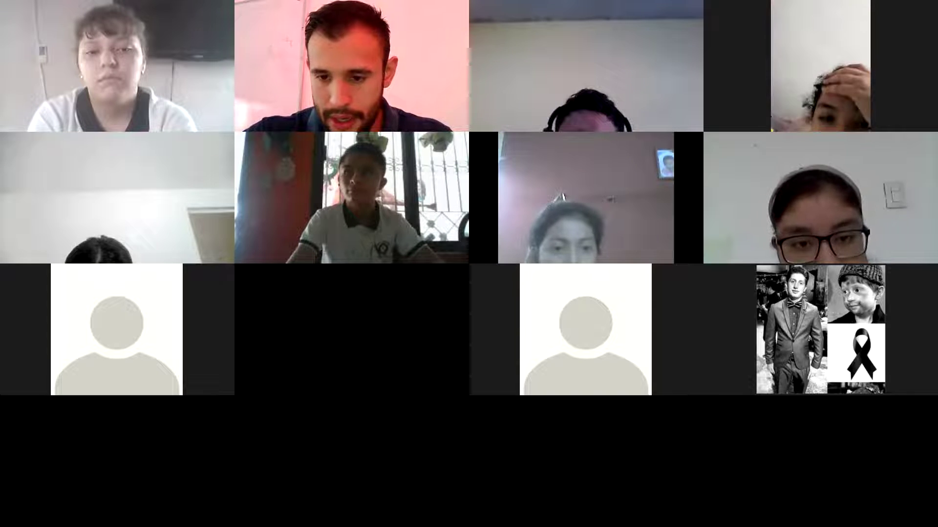
pyautogui.hotkey('alt', 'Tab')
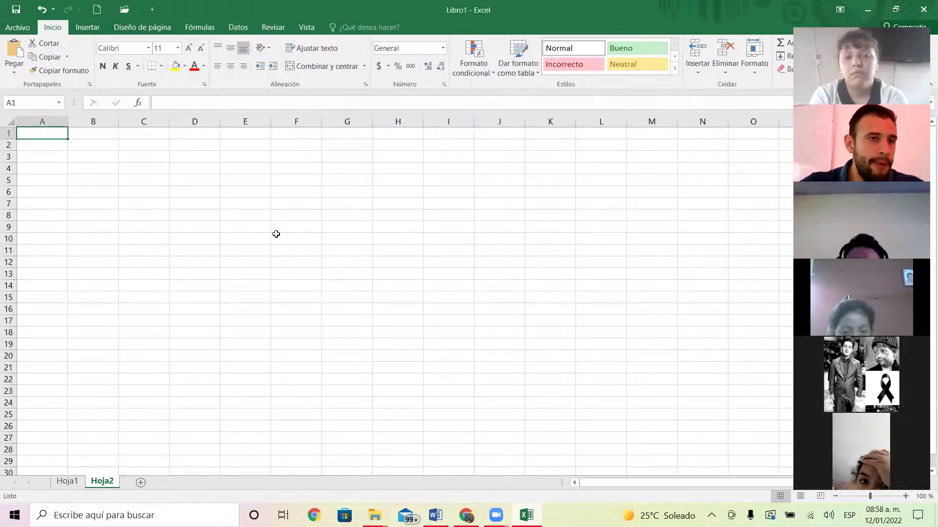
pyautogui.click(138, 103)
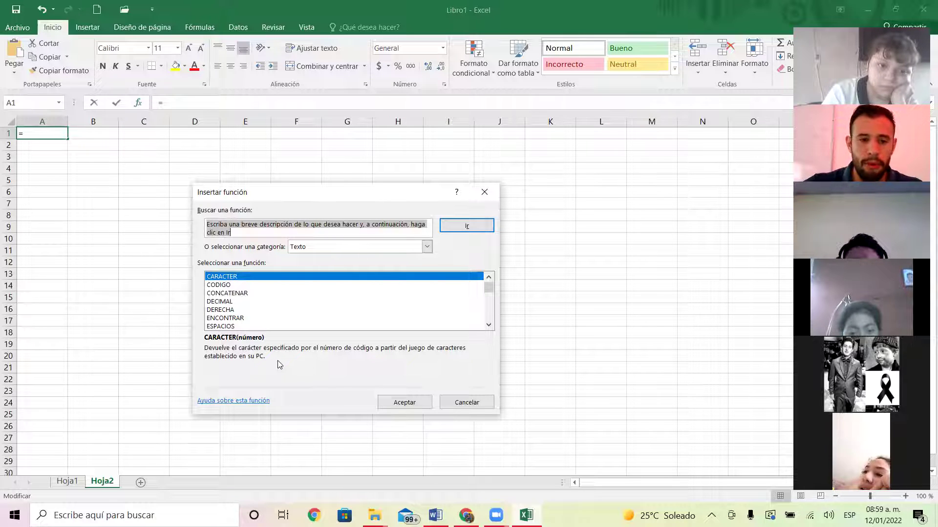
pyautogui.click(227, 287)
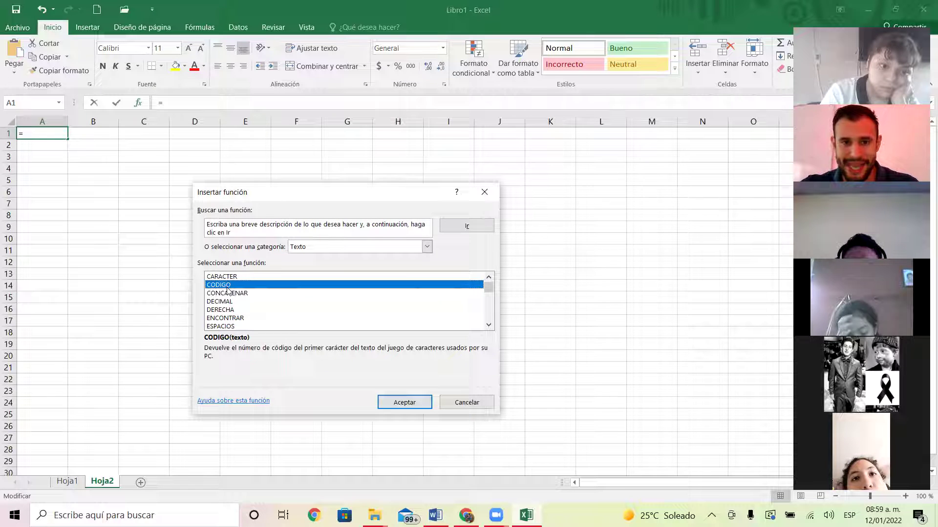
pyautogui.click(475, 194)
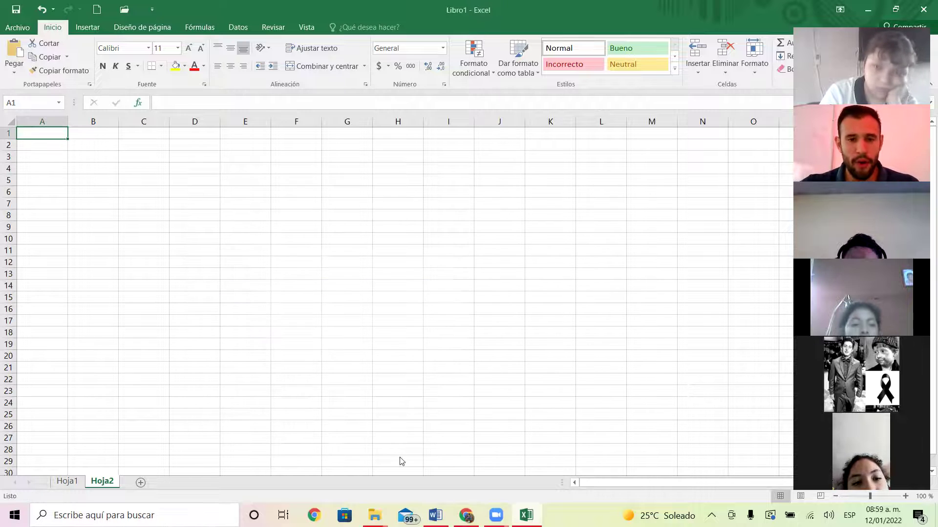
# Step: Switch to the Word document and read exercise instructions 6 to 14 on the text functions
pyautogui.hotkey('alt', 'Tab')
pyautogui.hotkey('alt', 'Tab')
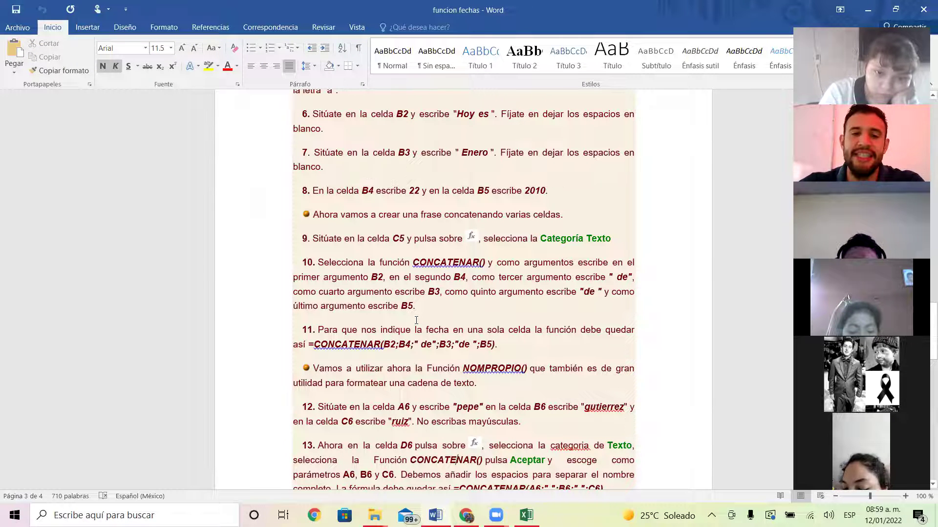
pyautogui.scroll(-2, 416, 320)
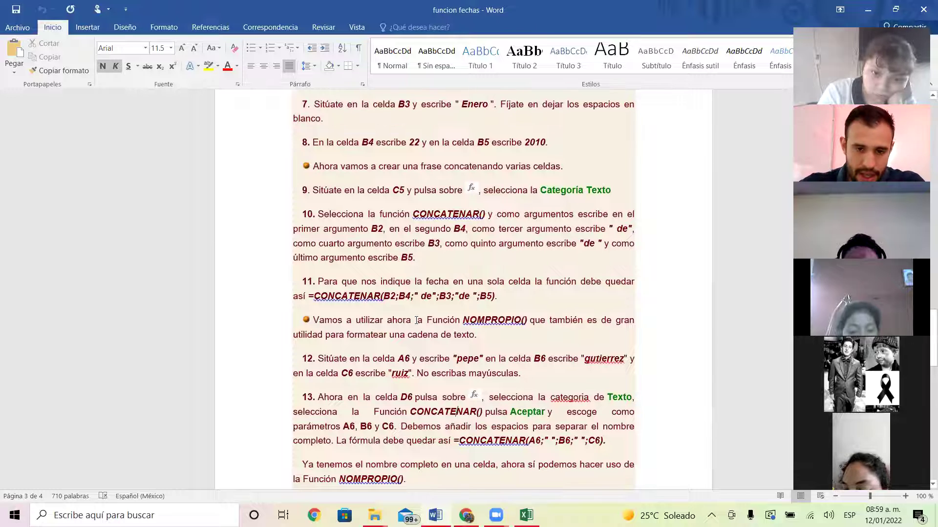
pyautogui.scroll(-2, 416, 321)
pyautogui.scroll(4, 416, 321)
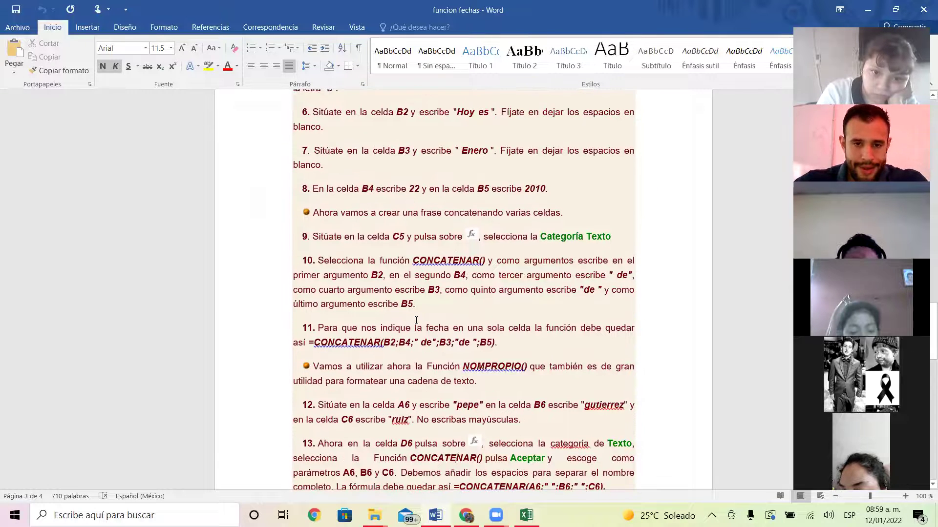
pyautogui.scroll(-3, 416, 320)
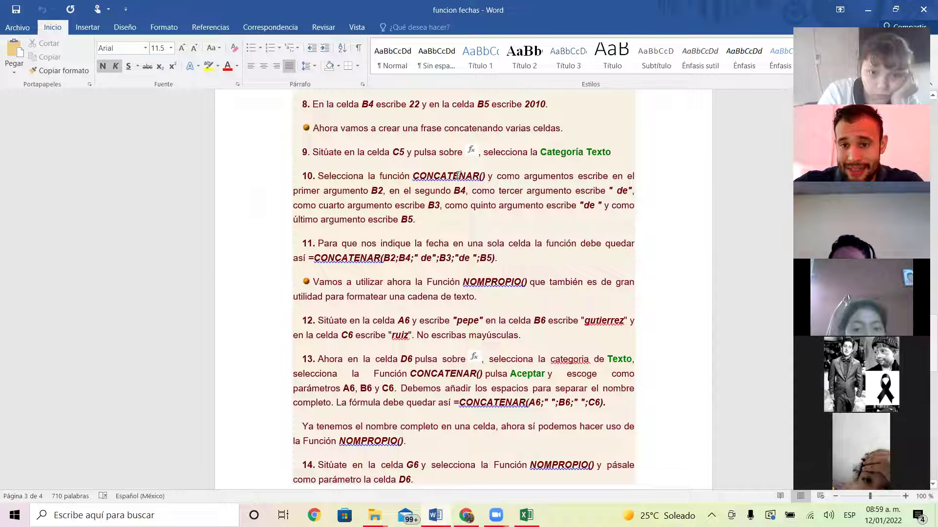
pyautogui.scroll(1, 458, 176)
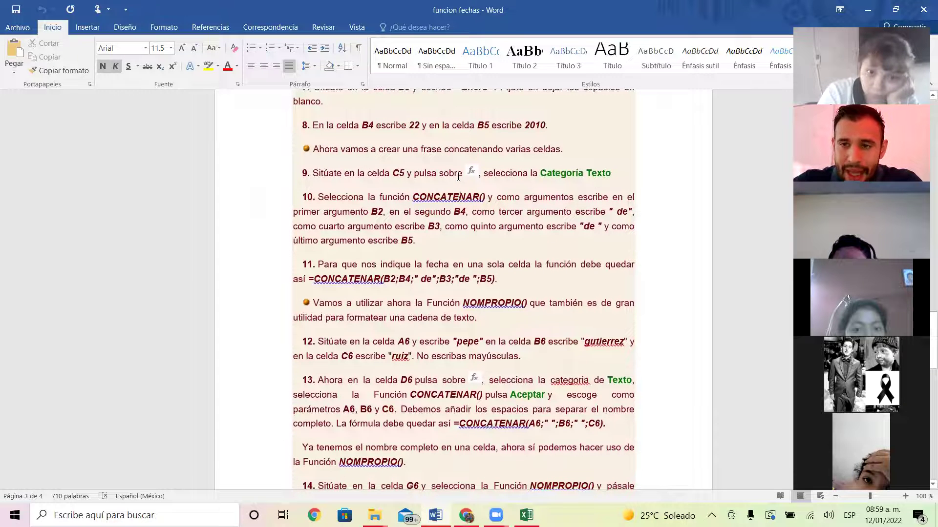
pyautogui.scroll(3, 458, 177)
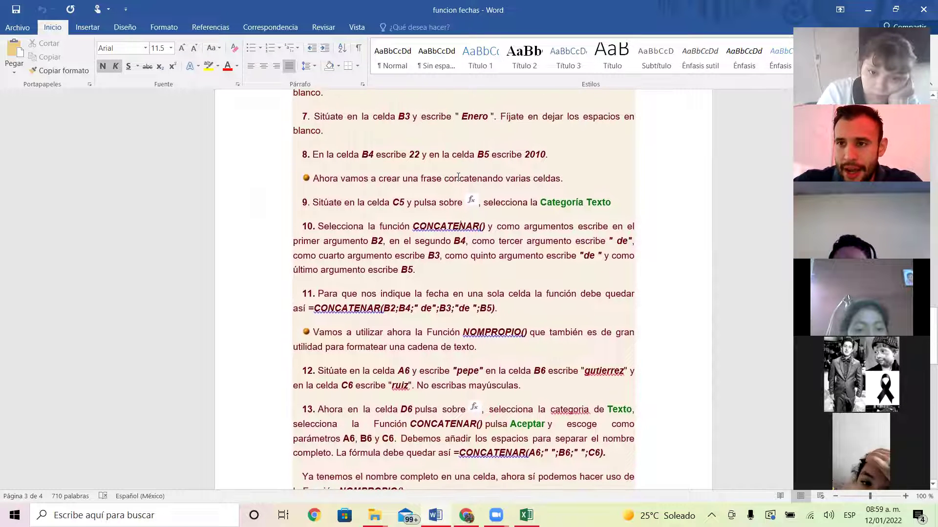
pyautogui.scroll(1, 458, 176)
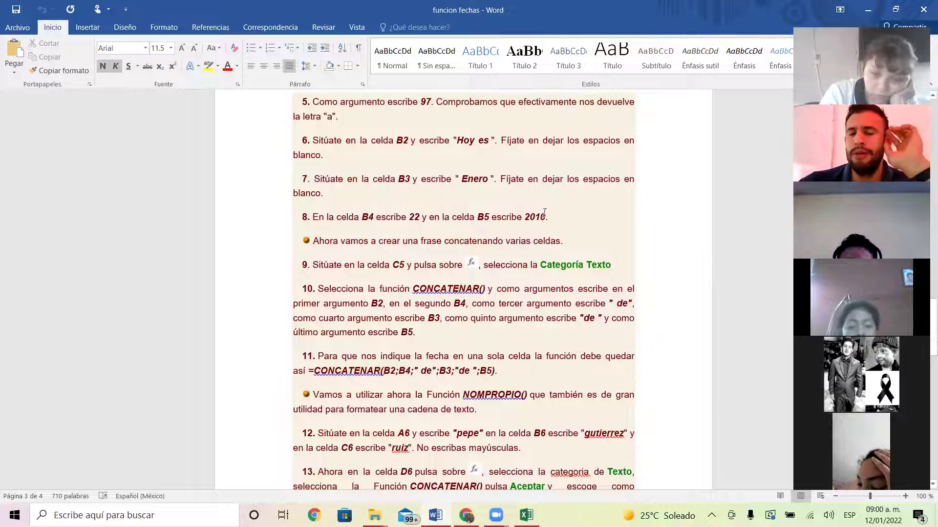
# Step: Examine the sample date values in instructions 7 and 8 and the CONCATENAR instructions that use them
pyautogui.moveTo(547, 217); pyautogui.dragTo(520, 218)
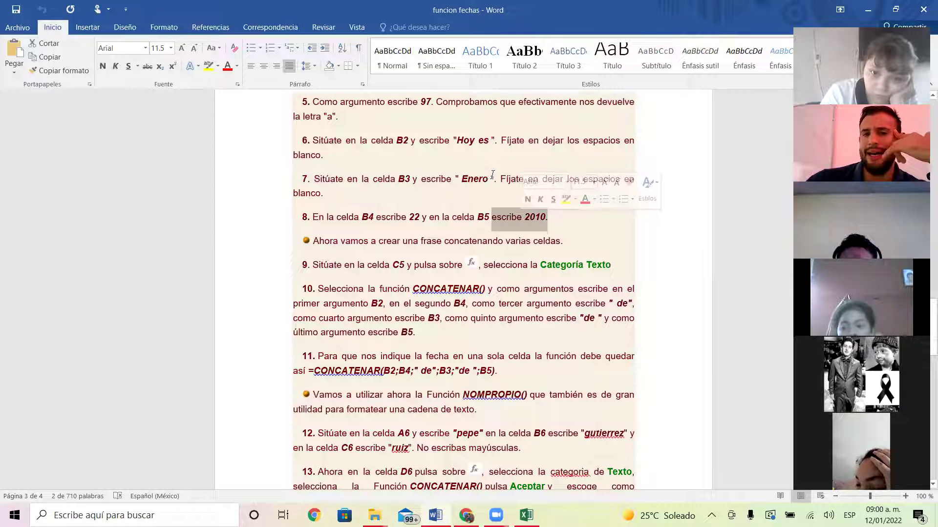
pyautogui.moveTo(488, 179); pyautogui.dragTo(460, 179)
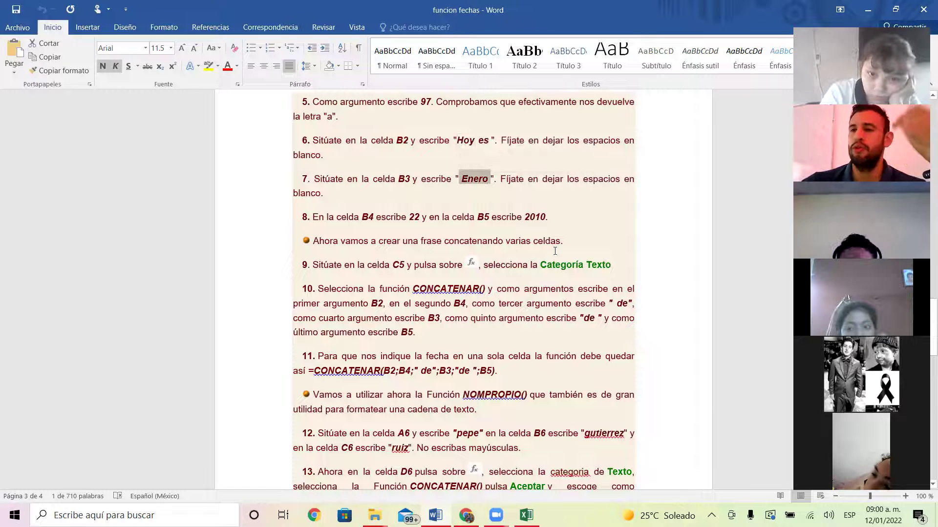
pyautogui.click(509, 300)
pyautogui.scroll(-3, 509, 300)
pyautogui.scroll(-3, 509, 300)
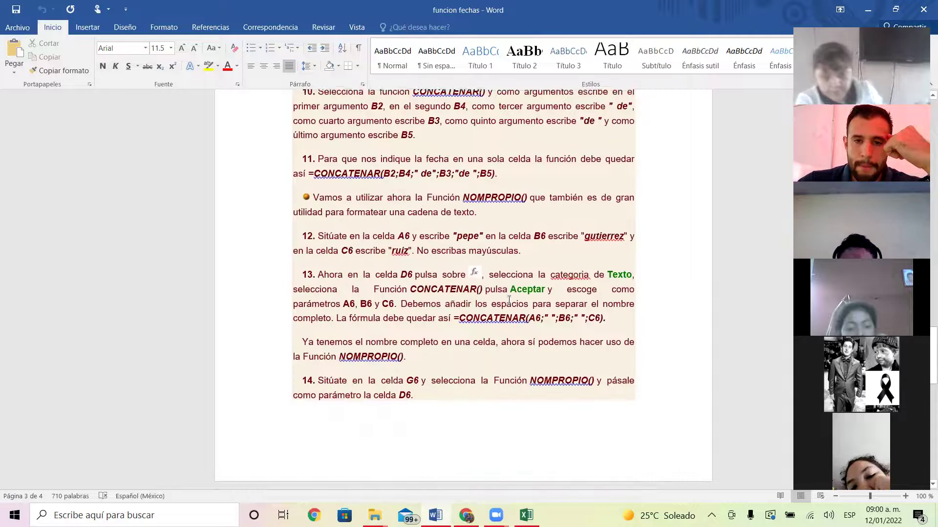
# Step: Review the CONCATENAR formula in instruction 11 and the introduction to the NOMPROPIO function
pyautogui.rightClick(501, 198)
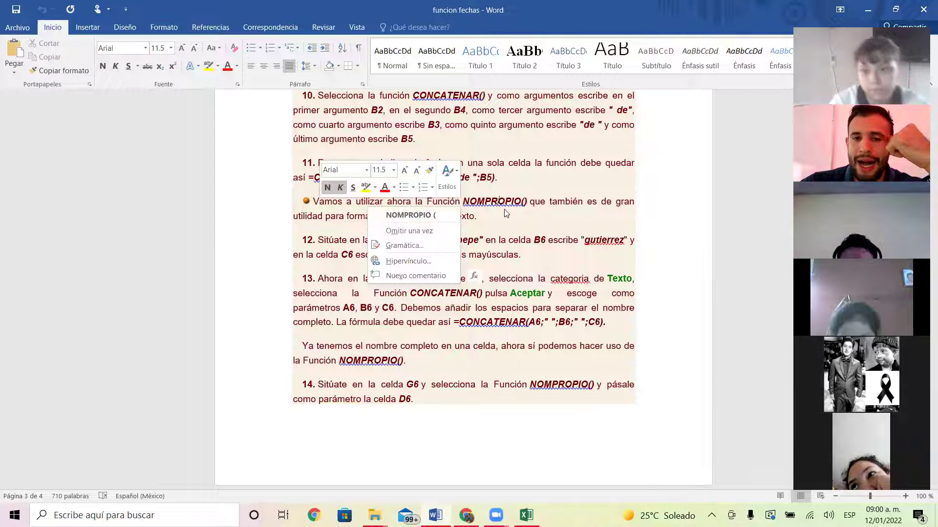
pyautogui.press('Escape')
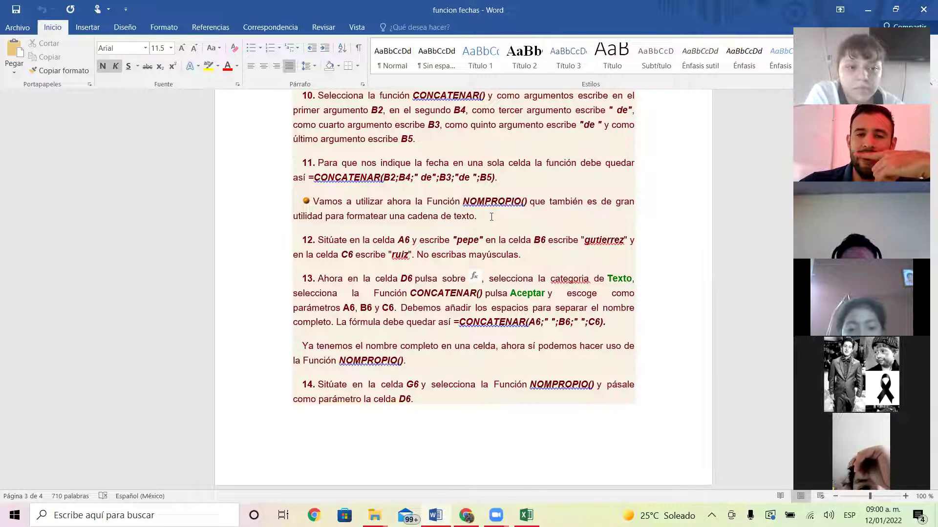
pyautogui.scroll(3, 492, 217)
pyautogui.scroll(1, 491, 217)
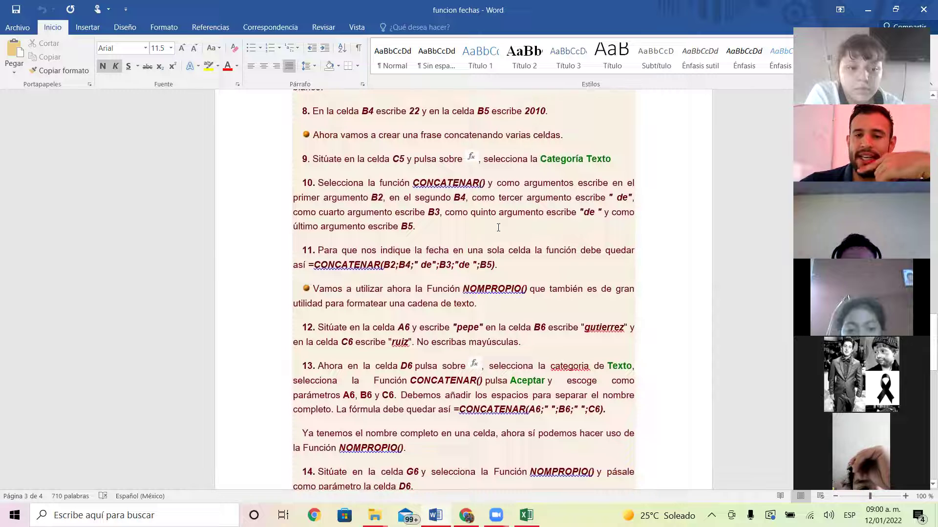
pyautogui.tripleClick(510, 269)
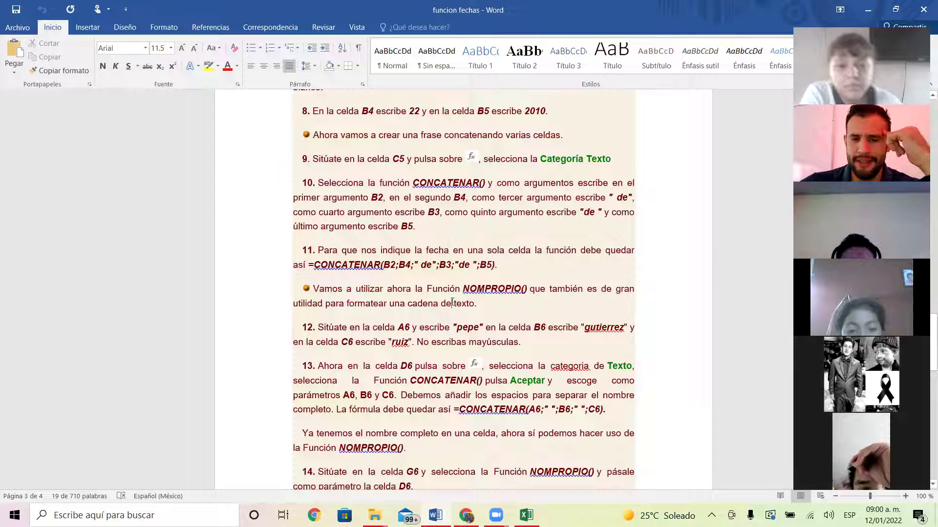
pyautogui.scroll(-2, 453, 303)
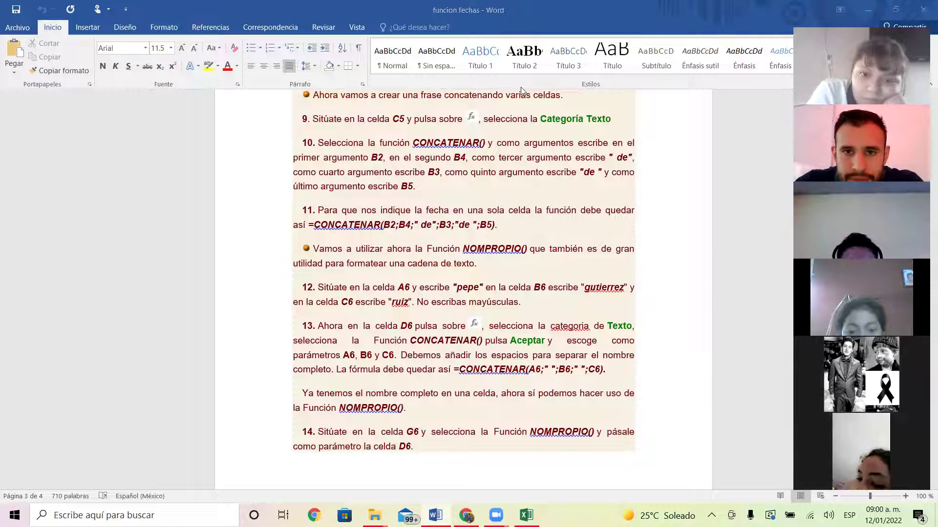
pyautogui.click(493, 264)
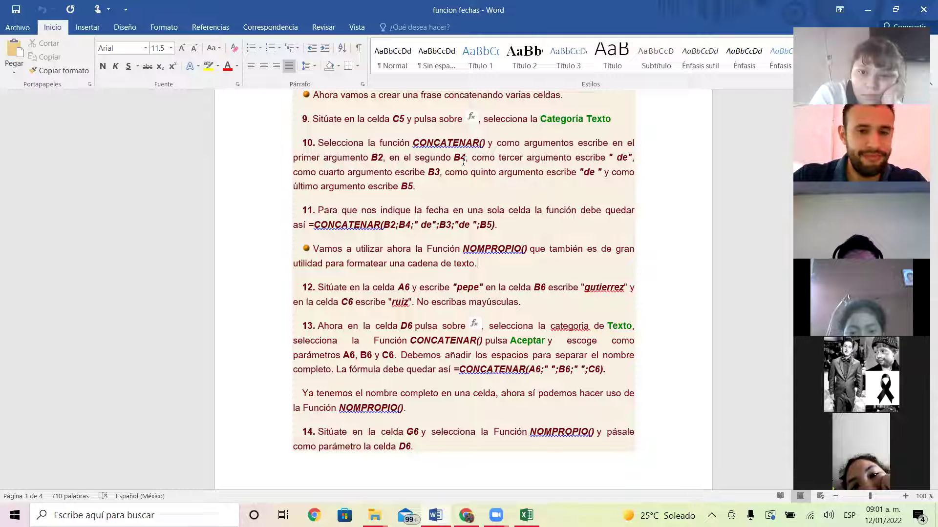
# Step: Read instruction 12 for the cells and lowercase name parts required in row 6
pyautogui.click(530, 302)
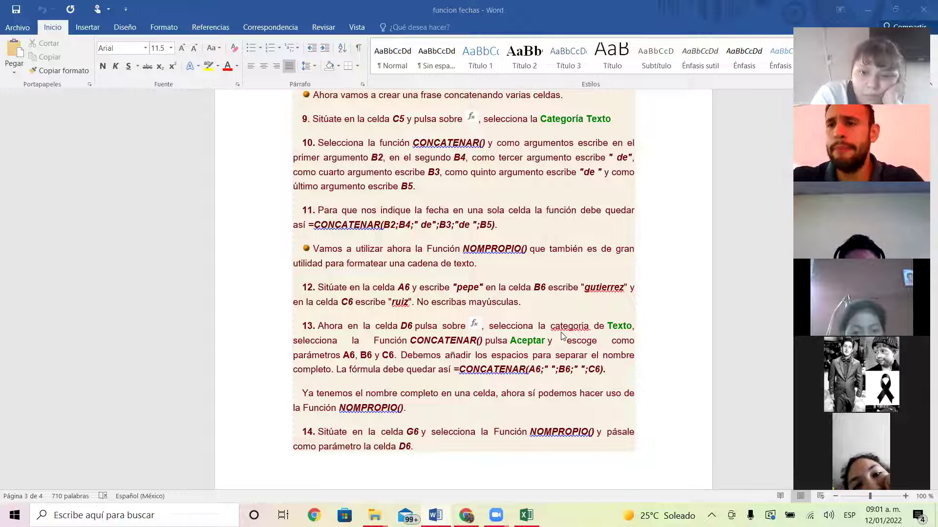
pyautogui.click(315, 292)
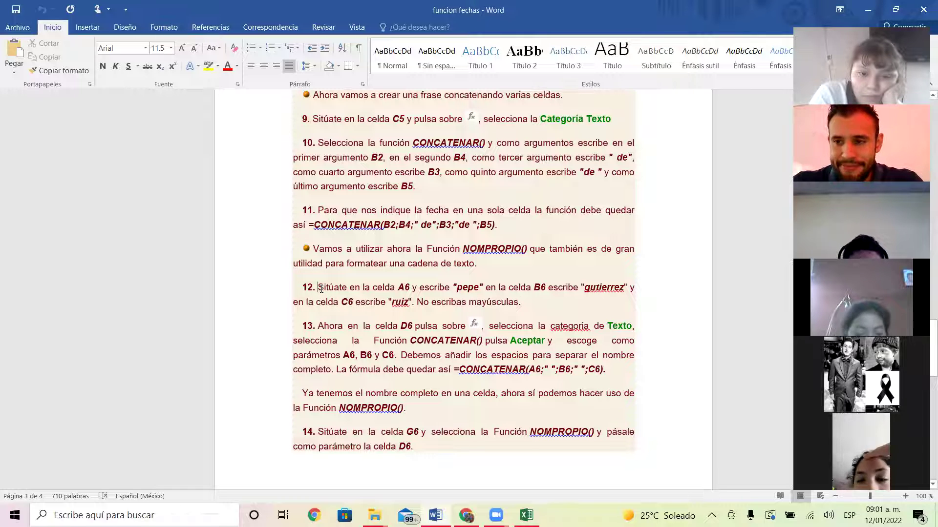
pyautogui.click(320, 288)
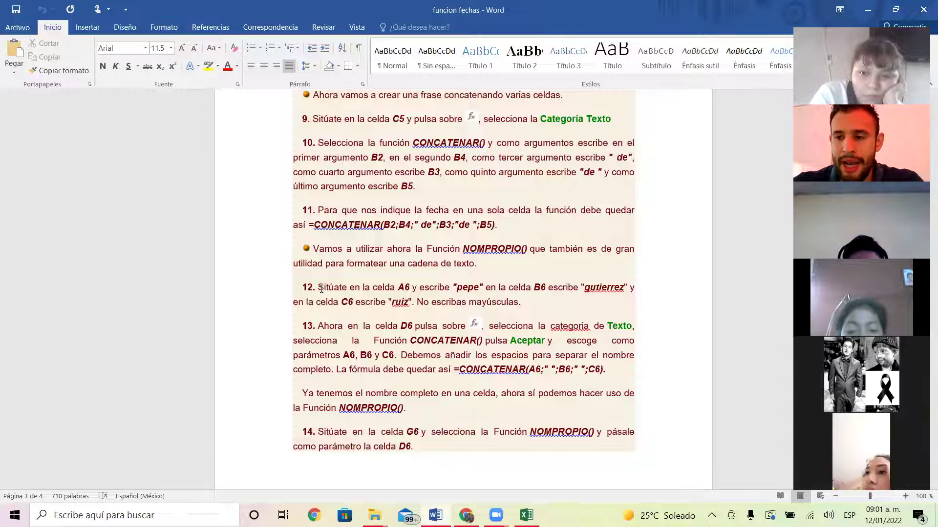
pyautogui.click(459, 290)
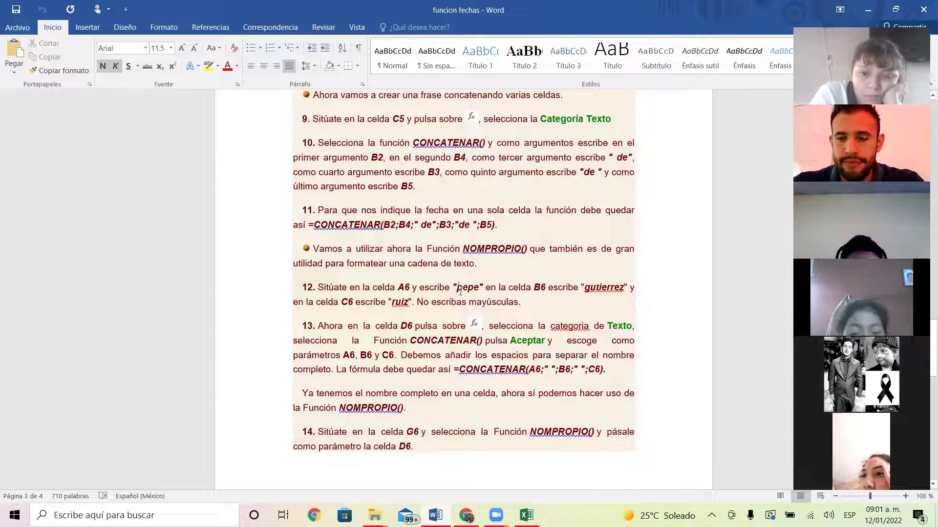
pyautogui.click(535, 288)
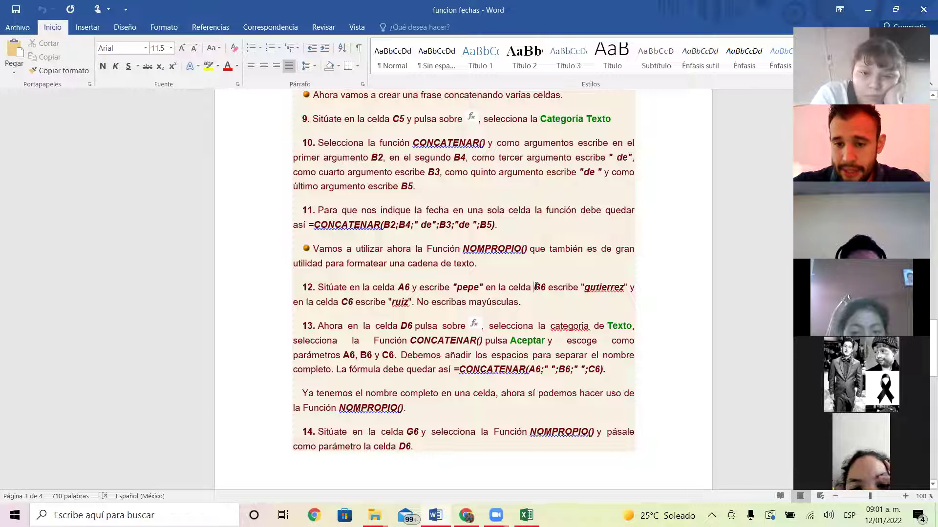
pyautogui.click(595, 287)
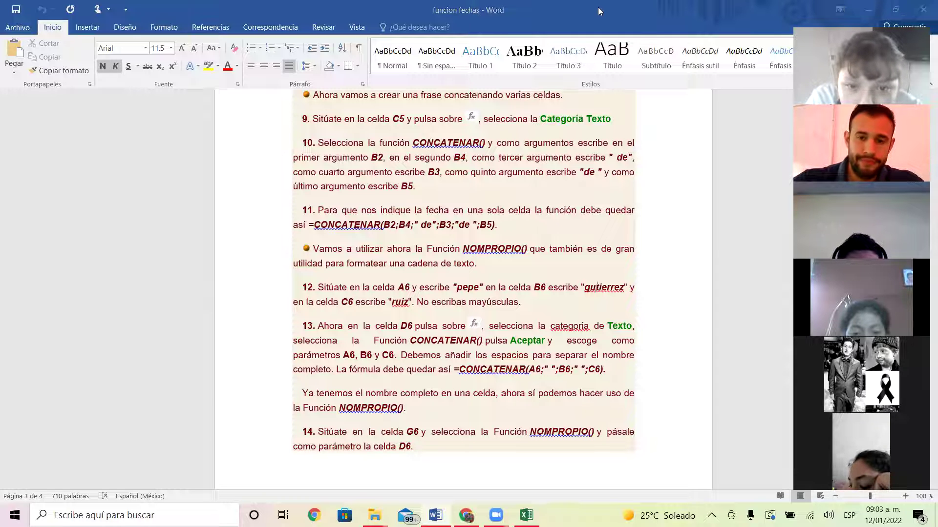
pyautogui.rightClick(519, 305)
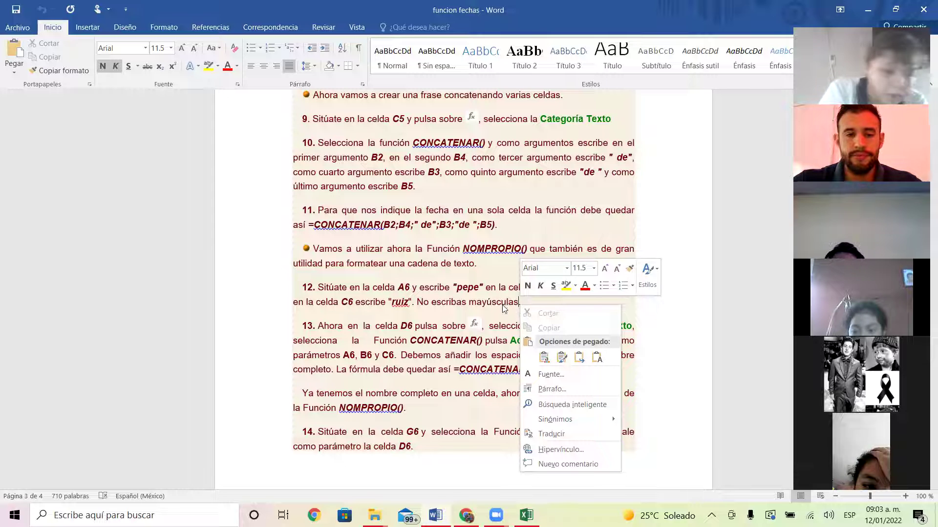
pyautogui.click(504, 307)
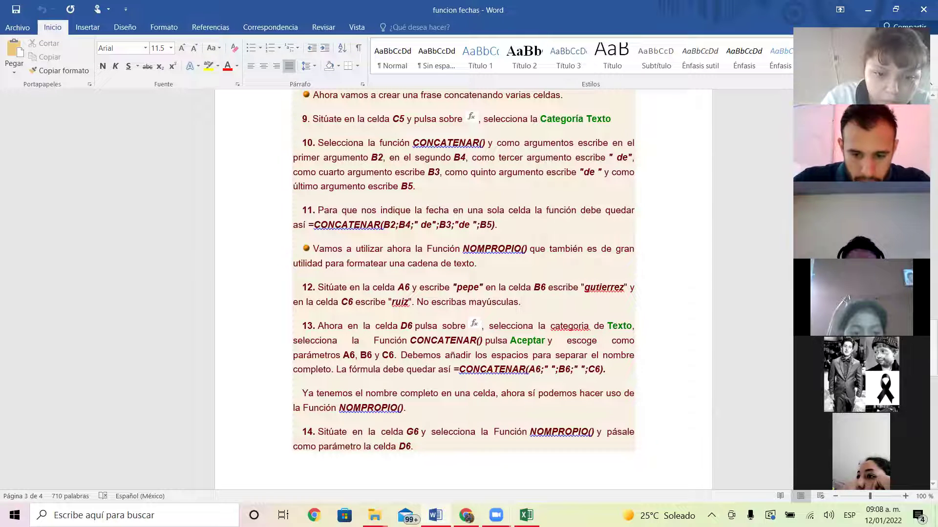
# Step: Switch to the Excel workbook and enter the exercise's lowercase first name in A6 and the two surnames in B6 and C6
pyautogui.click(526, 515)
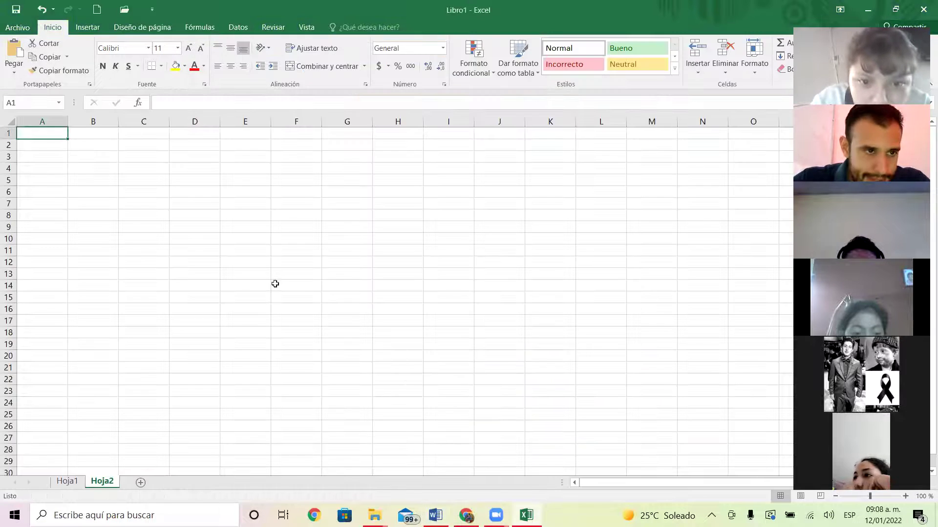
pyautogui.click(34, 192)
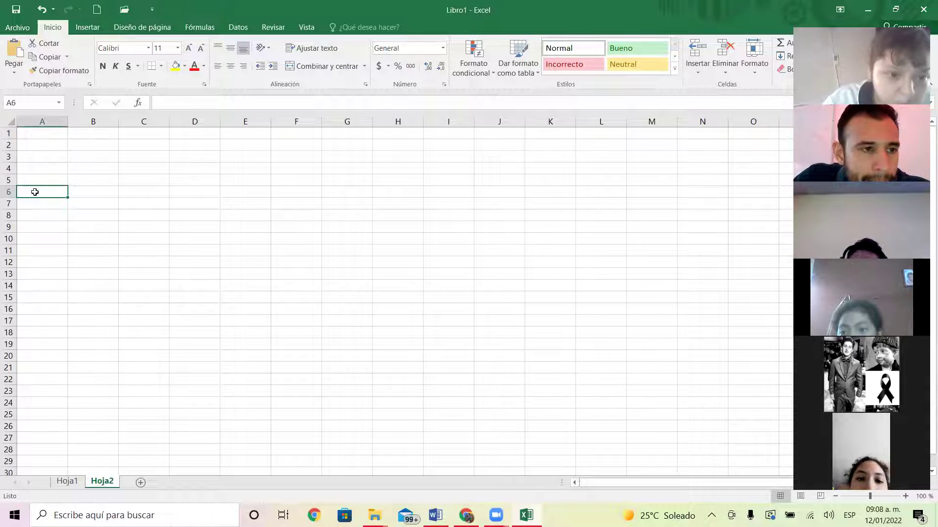
pyautogui.write('pepe')
pyautogui.press('Tab')
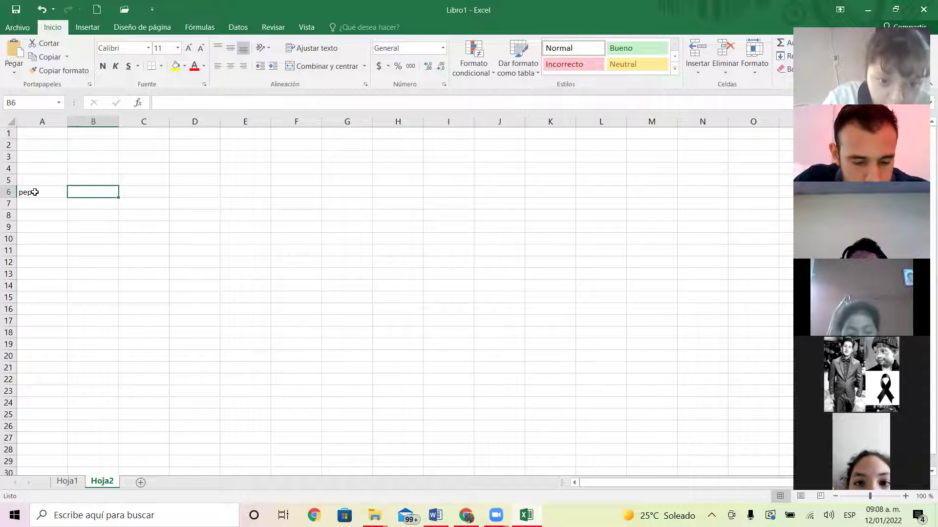
pyautogui.write('gutierr')
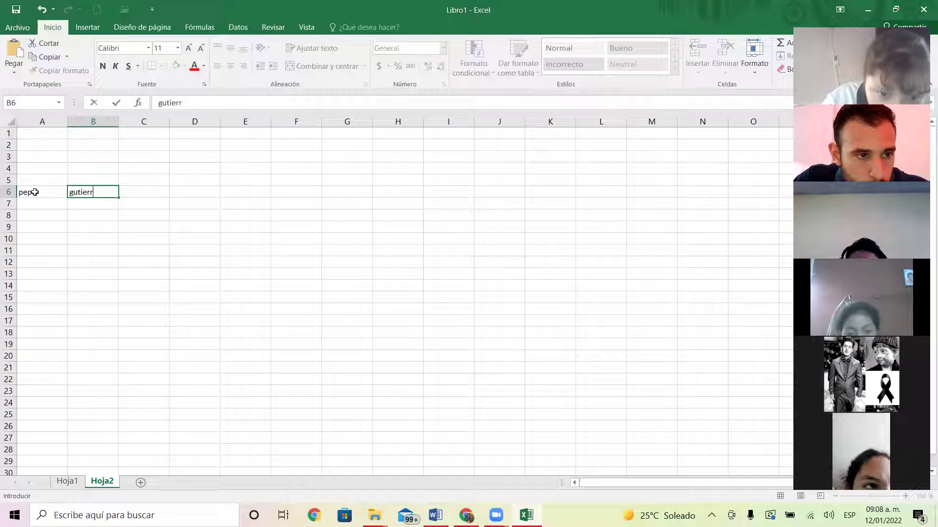
pyautogui.write('ez')
pyautogui.press('Tab')
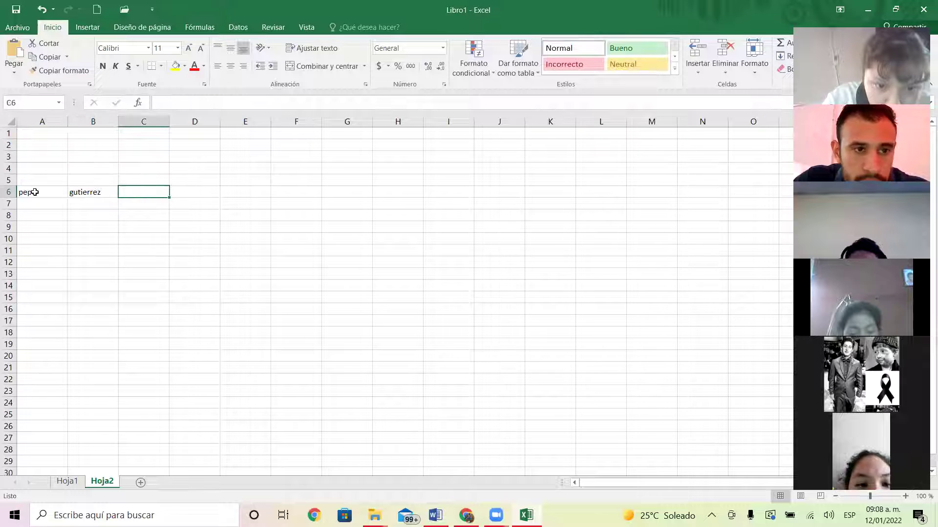
pyautogui.write('ruiz')
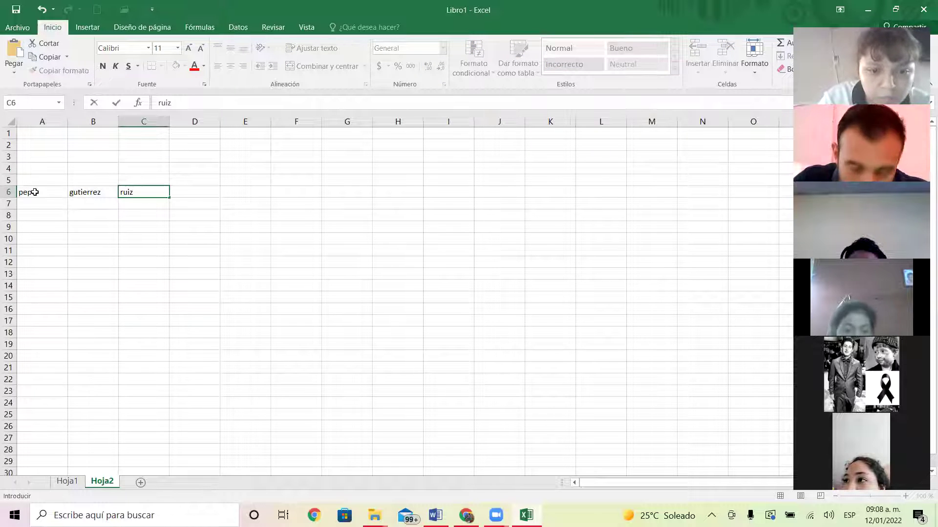
pyautogui.press('Tab')
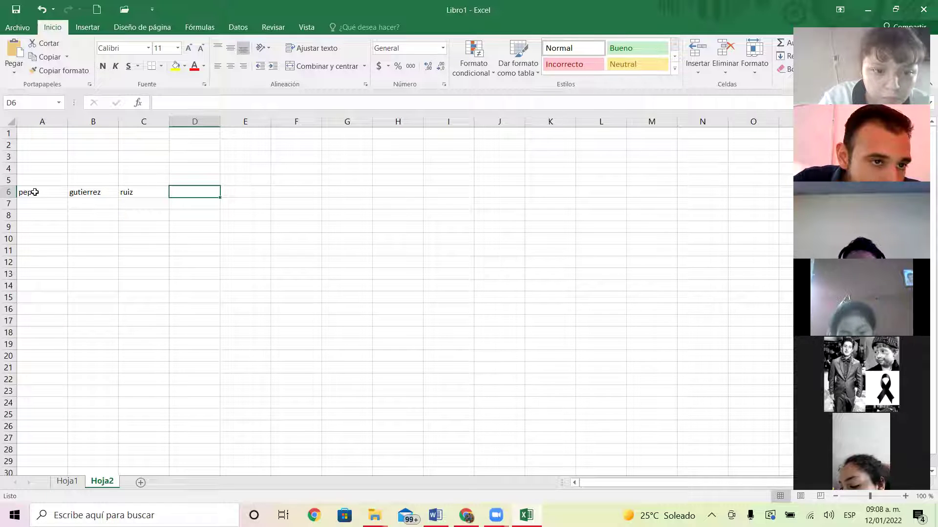
# Step: Insert the CONCATENAR function from the Texto category into cell D6
pyautogui.click(139, 104)
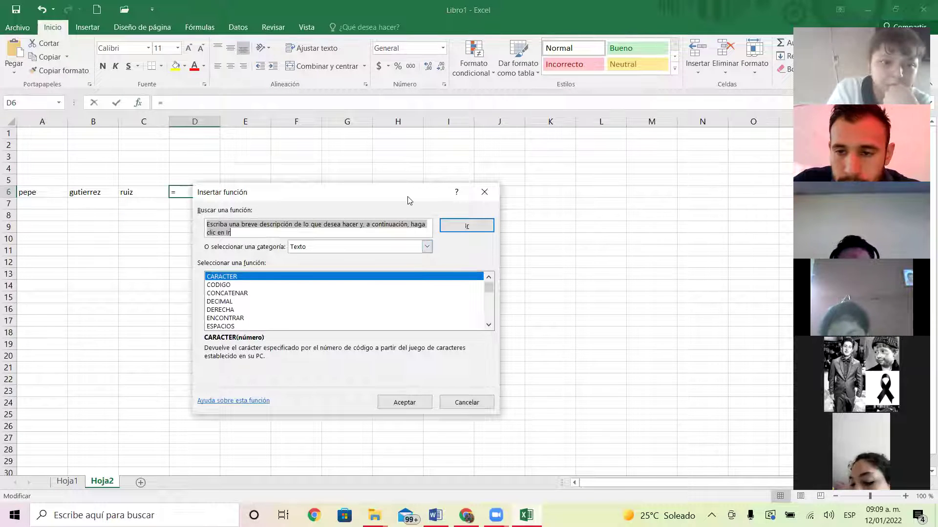
pyautogui.moveTo(402, 187); pyautogui.dragTo(461, 104)
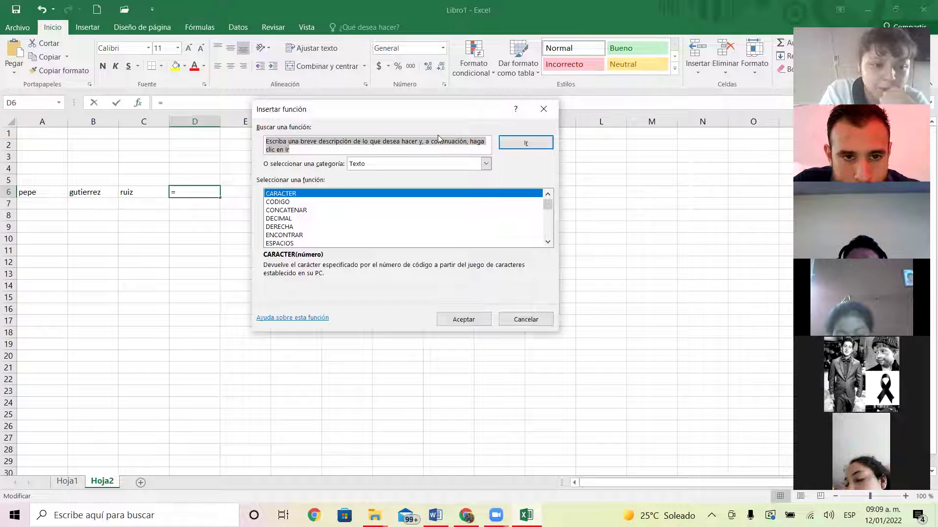
pyautogui.click(399, 166)
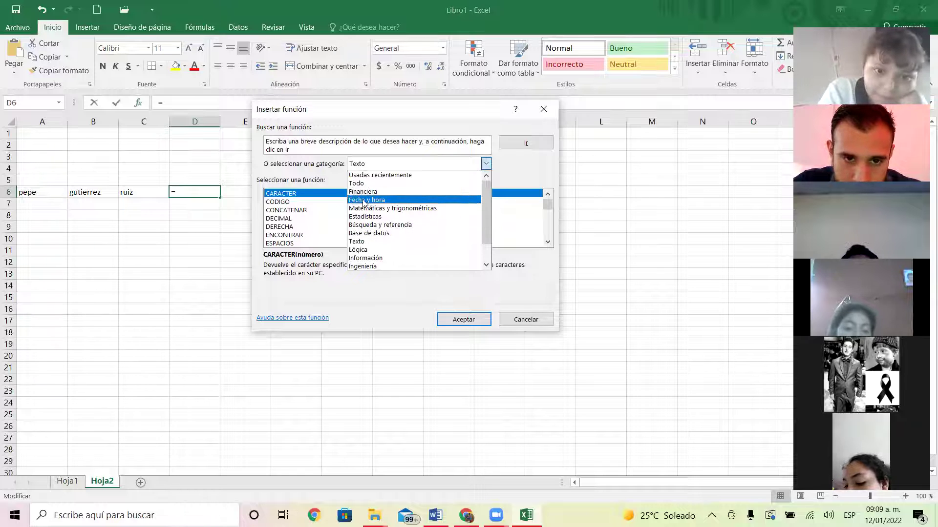
pyautogui.click(371, 242)
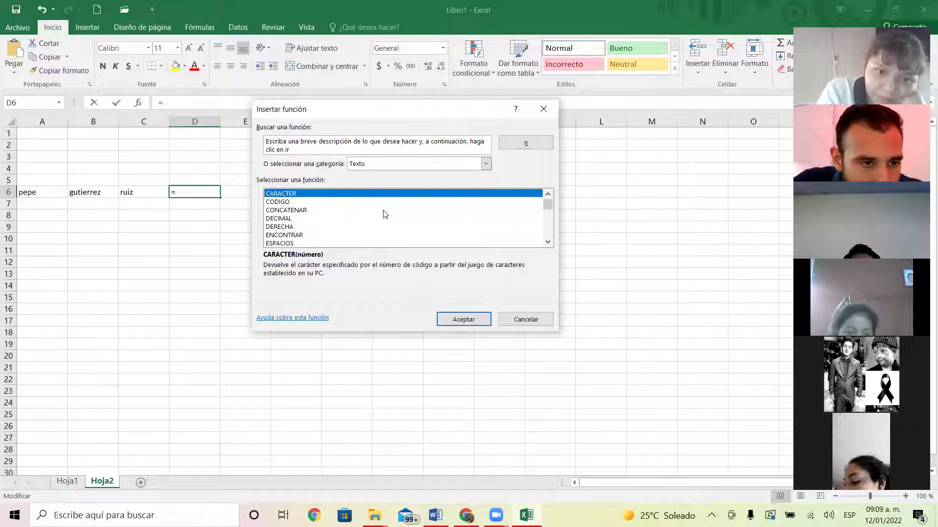
pyautogui.click(276, 210)
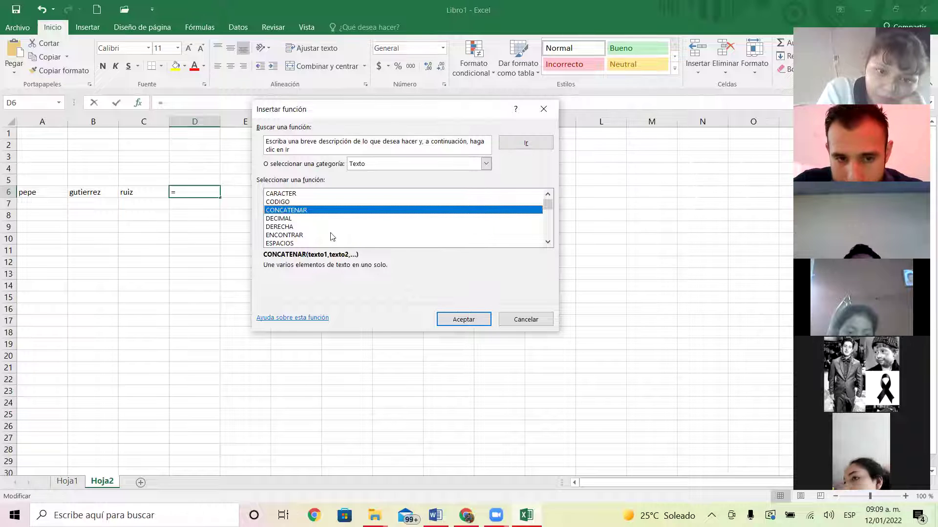
pyautogui.click(440, 317)
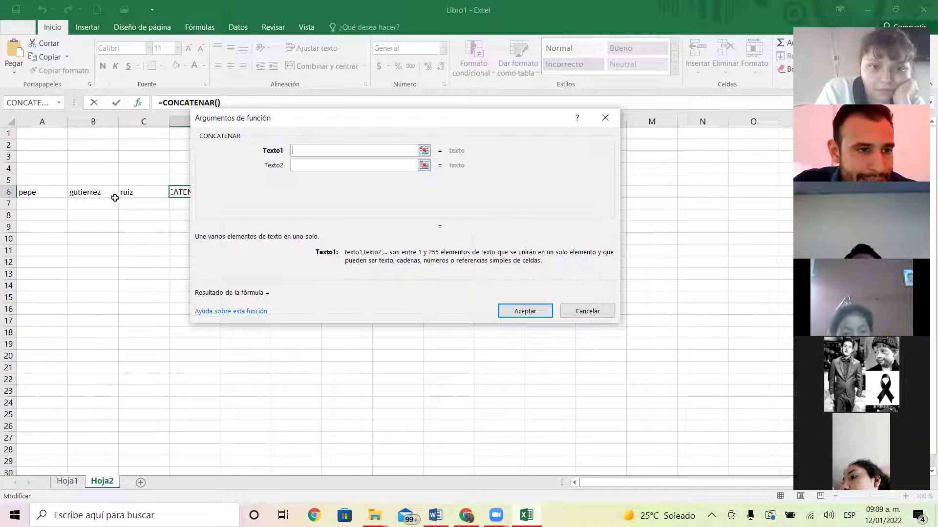
# Step: Set the first three CONCATENAR arguments to cells A6, B6 and C6
pyautogui.click(49, 193)
pyautogui.click(82, 192)
pyautogui.click(46, 191)
pyautogui.press('Tab')
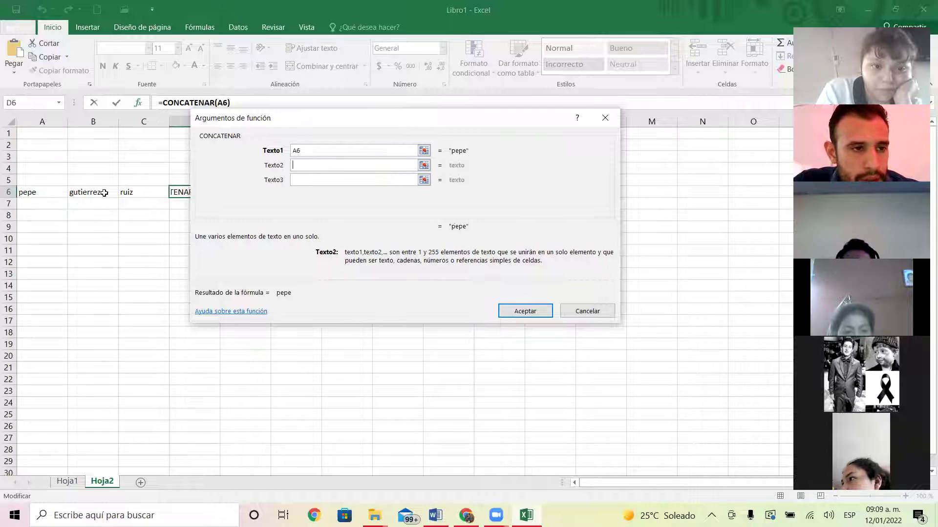
pyautogui.click(104, 193)
pyautogui.click(324, 184)
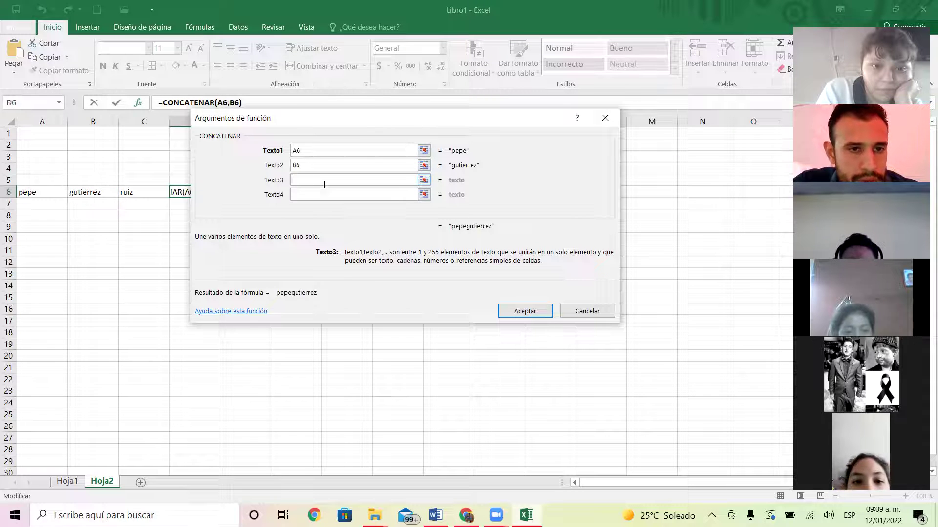
pyautogui.click(146, 190)
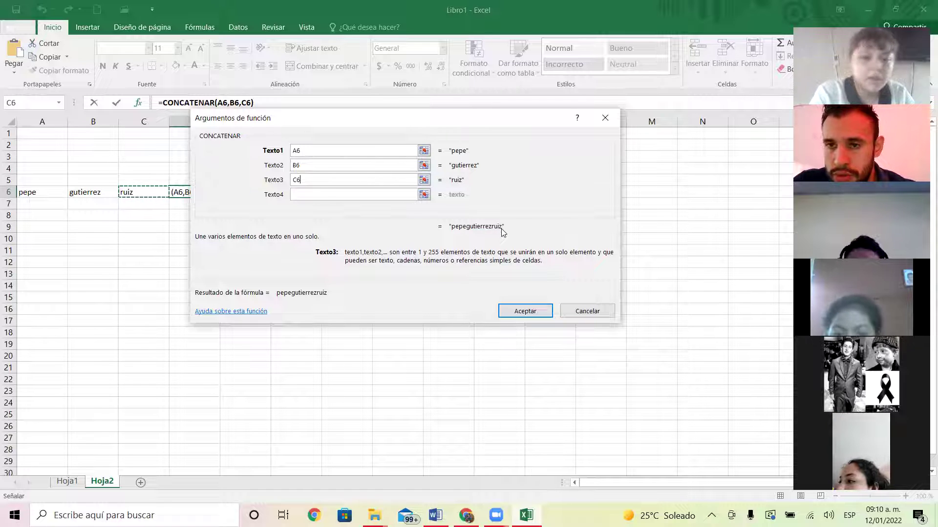
# Step: Replace the second CONCATENAR argument with a blank space and the third with B6, clearing the C6 reference
pyautogui.click(347, 164)
pyautogui.press('BackSpace')
pyautogui.press('BackSpace')
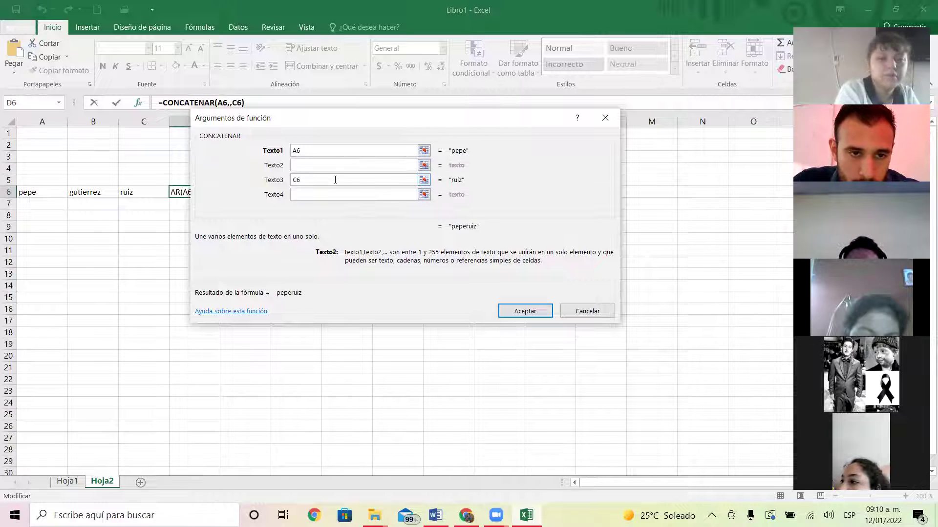
pyautogui.press('BackSpace')
pyautogui.press('BackSpace')
pyautogui.click(314, 166)
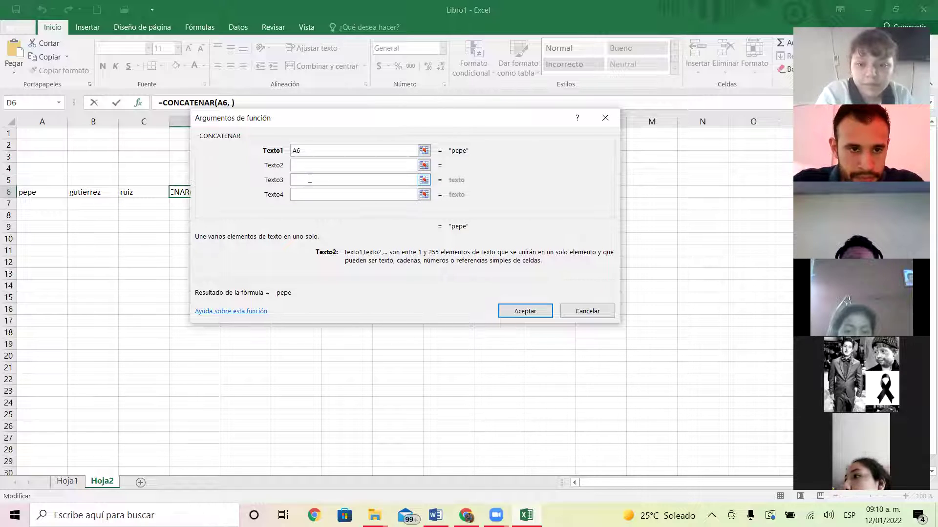
pyautogui.click(310, 180)
pyautogui.click(102, 192)
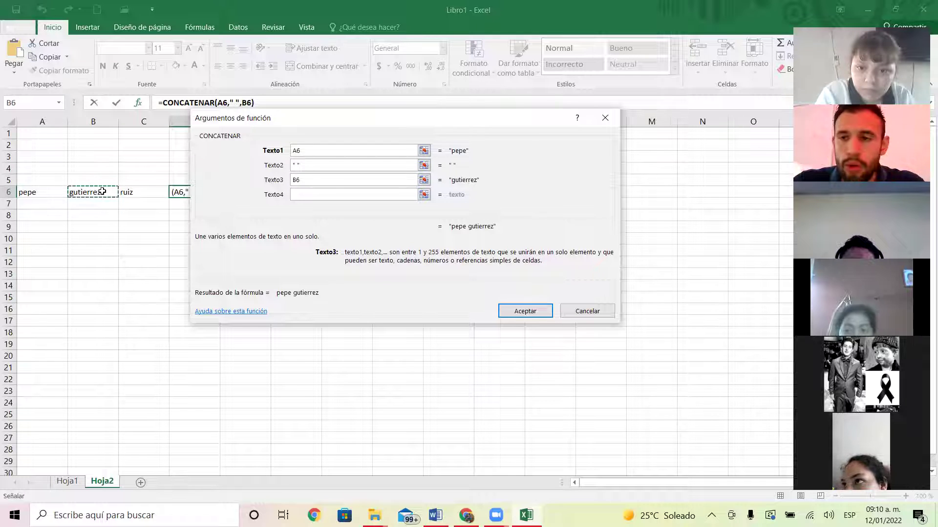
# Step: Set the fourth argument to a blank space and the fifth to C6, and accept the CONCATENAR formula in D6
pyautogui.click(314, 195)
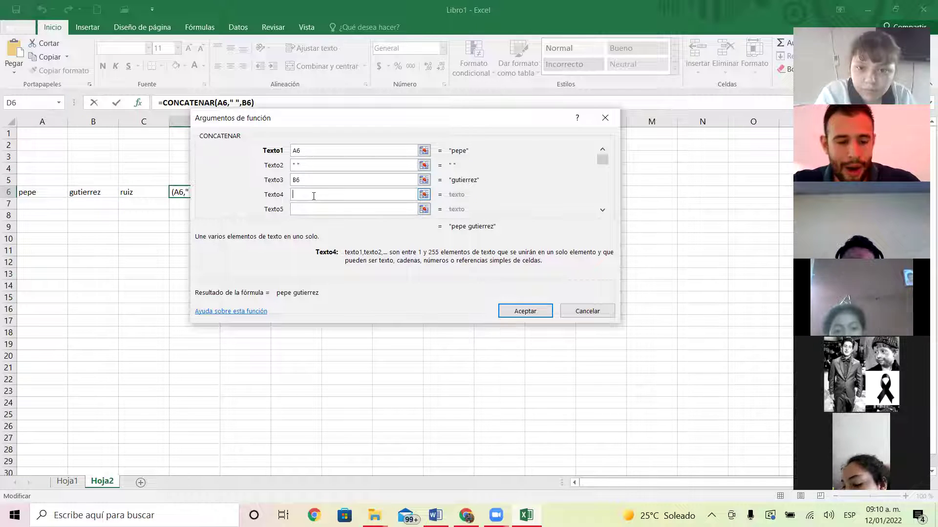
pyautogui.click(323, 209)
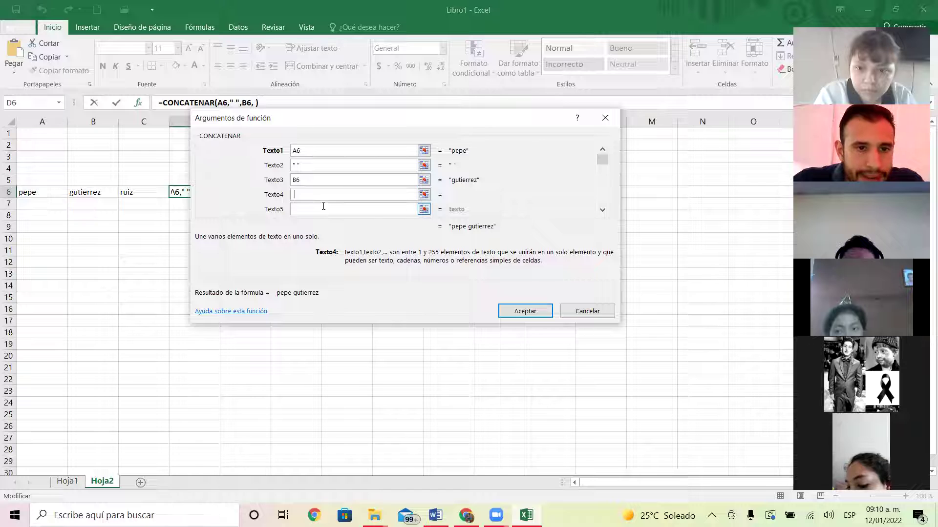
pyautogui.click(186, 183)
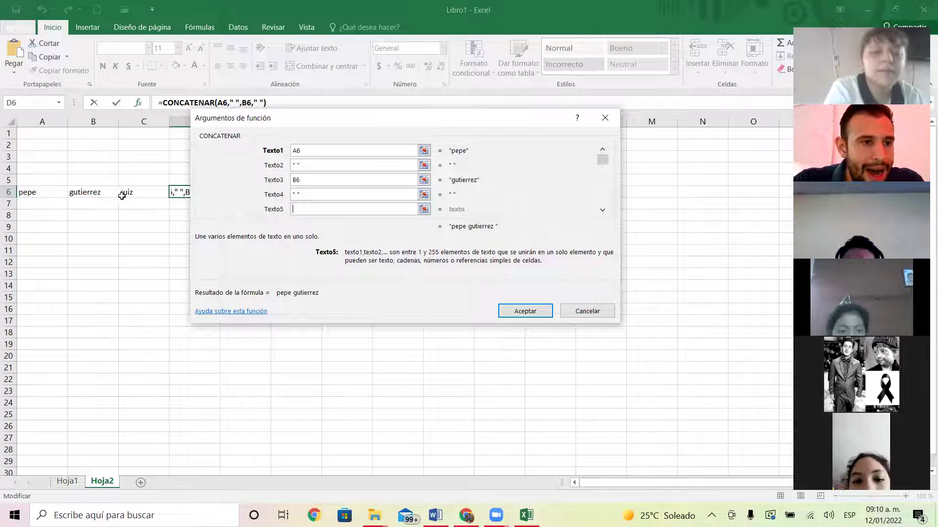
pyautogui.click(133, 192)
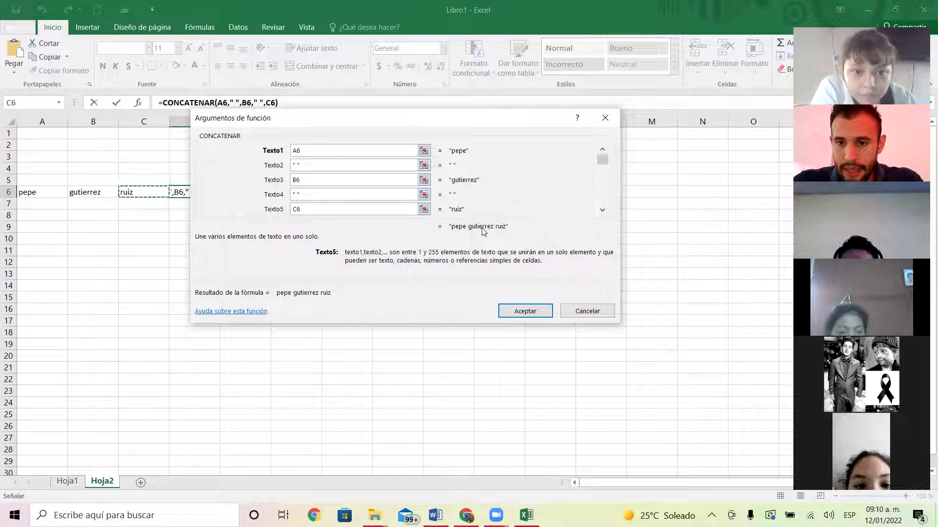
pyautogui.click(539, 311)
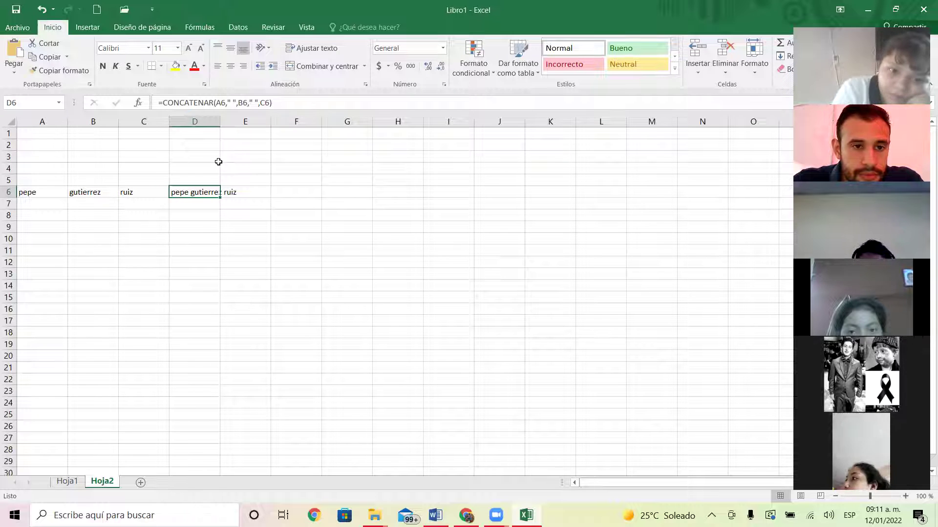
# Step: Begin a CONCATENAR formula directly in cell E6, choosing the function from the autocomplete suggestions
pyautogui.click(249, 193)
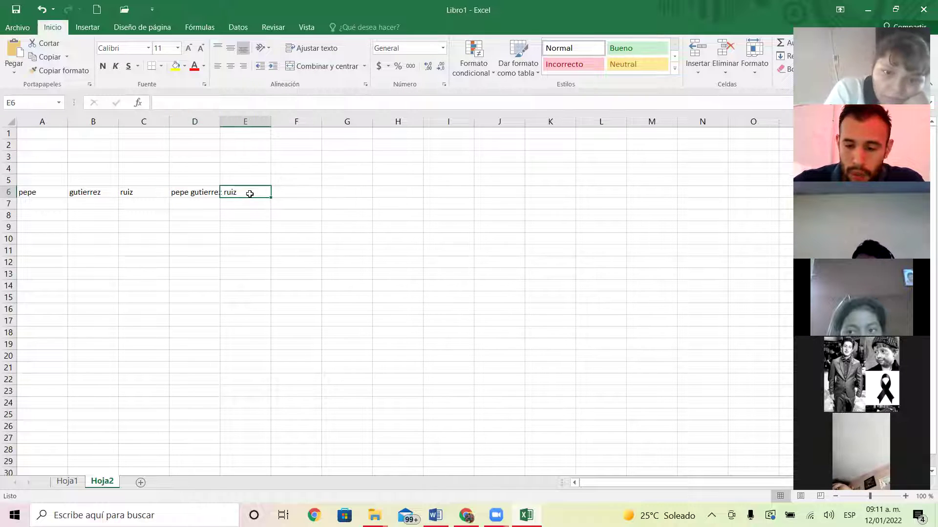
pyautogui.write('=')
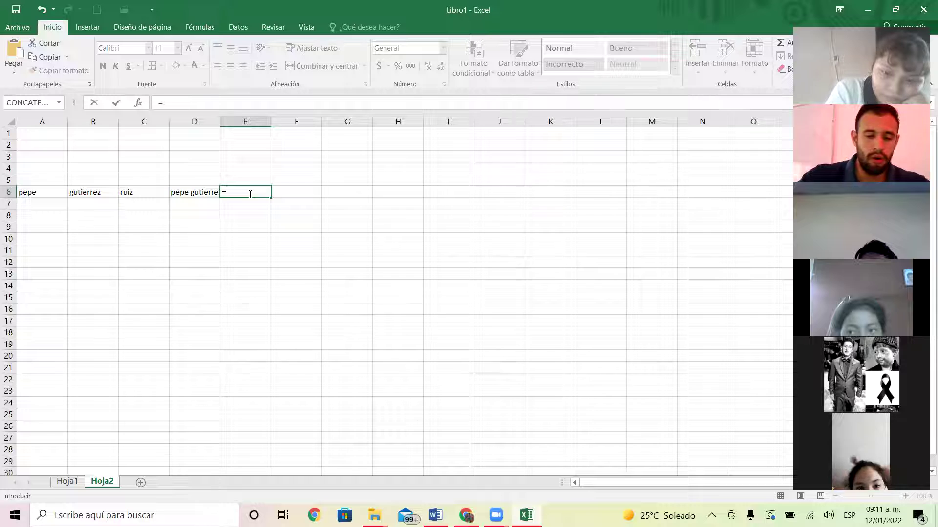
pyautogui.write('conta')
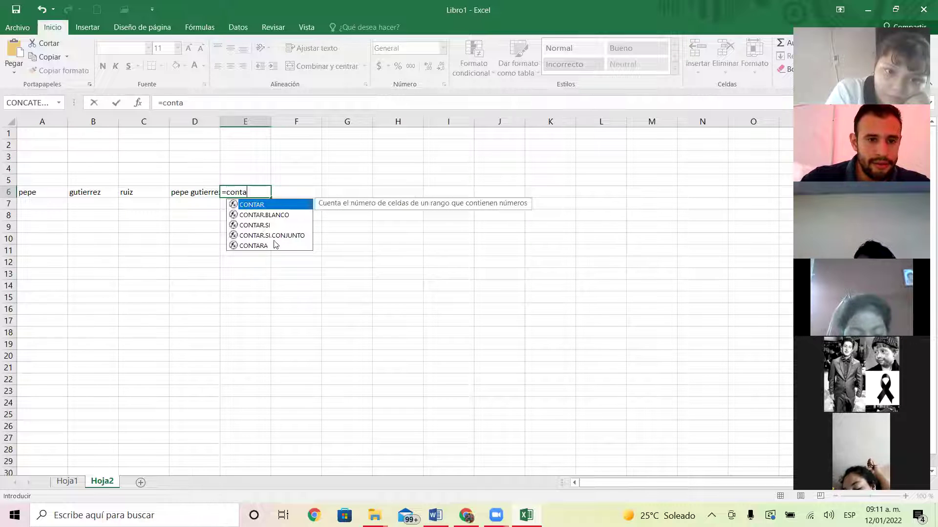
pyautogui.write('te')
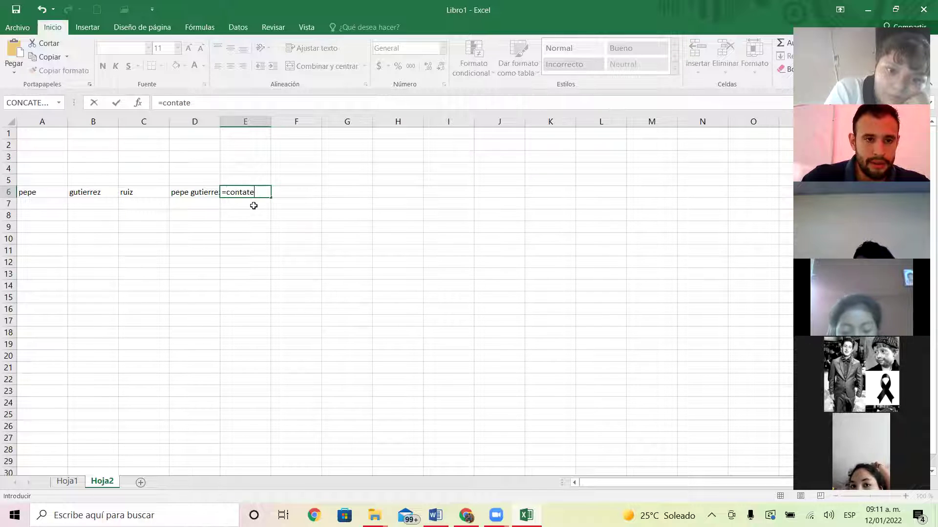
pyautogui.press('BackSpace')
pyautogui.press('BackSpace')
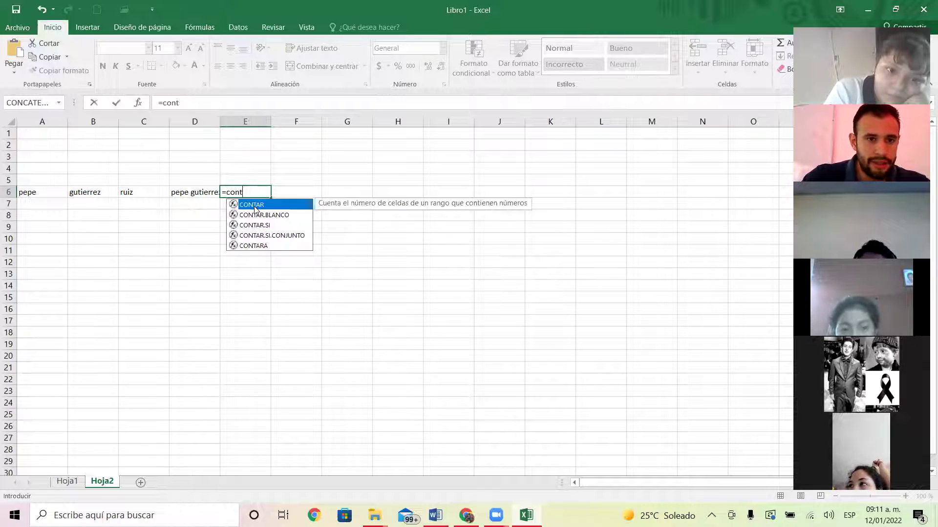
pyautogui.press('BackSpace')
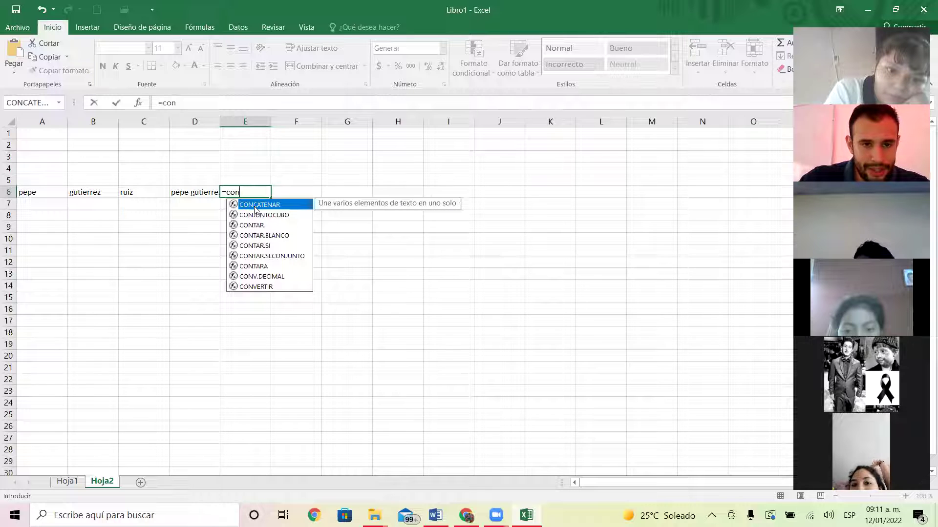
pyautogui.doubleClick(255, 209)
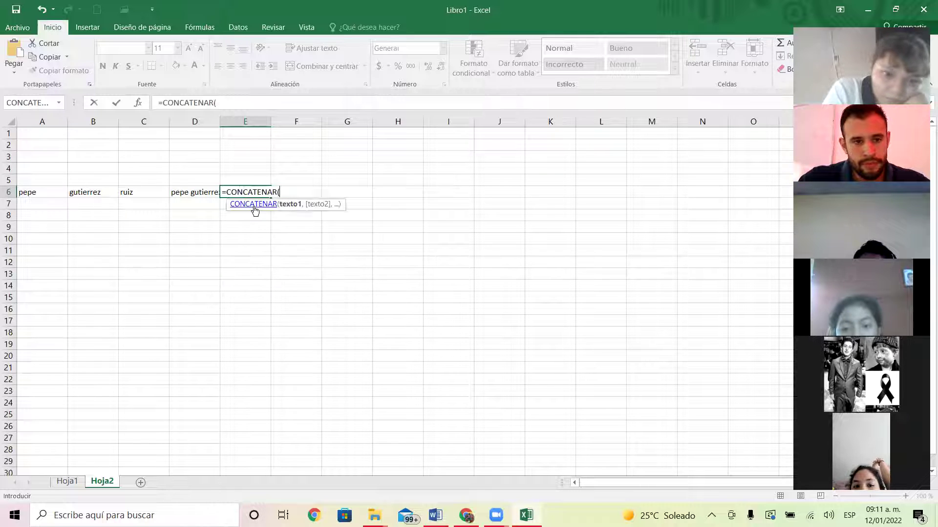
# Step: Fill the CONCATENAR arguments in E6 with A6, a blank space, B6, a blank space and C6
pyautogui.click(31, 190)
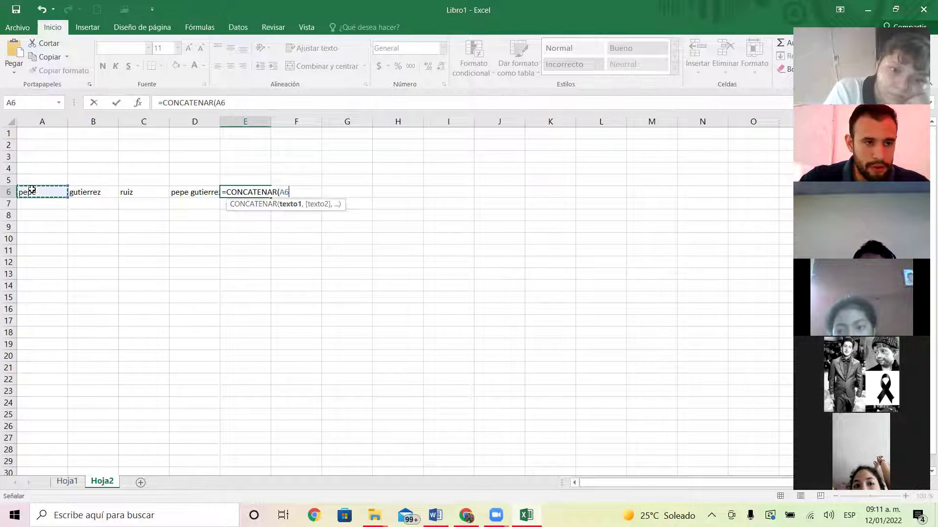
pyautogui.write(',')
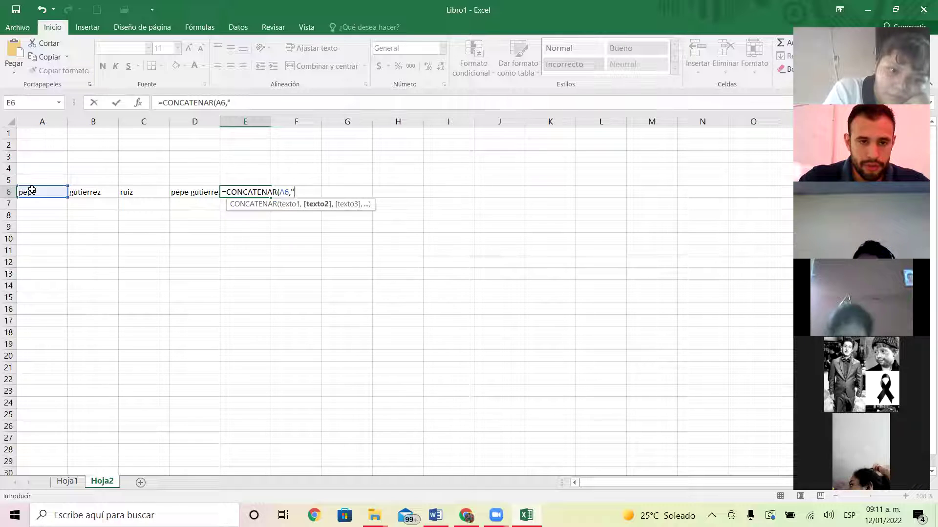
pyautogui.write('" ",')
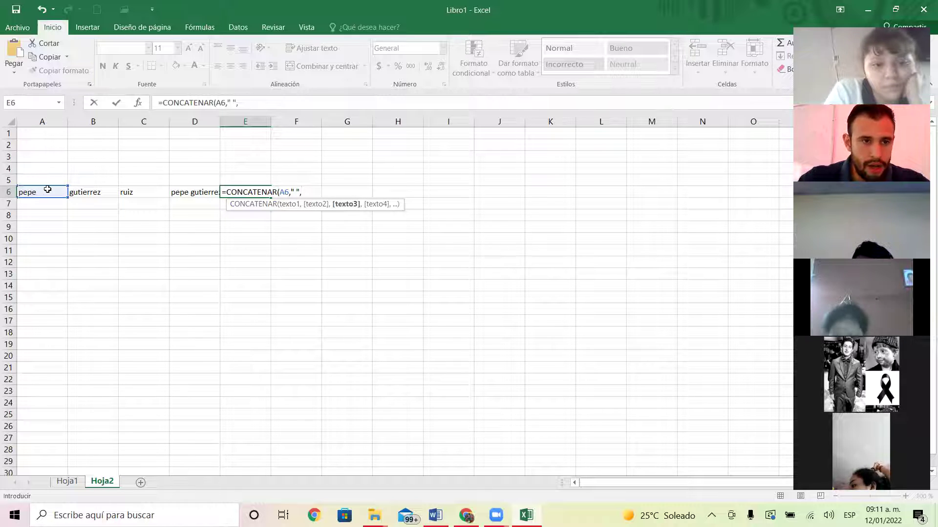
pyautogui.click(89, 191)
pyautogui.write('," ",')
pyautogui.click(129, 191)
# Step: Close the E6 CONCATENAR formula with a parenthesis, removing the stray characters after C6, and accept it
pyautogui.write('/')
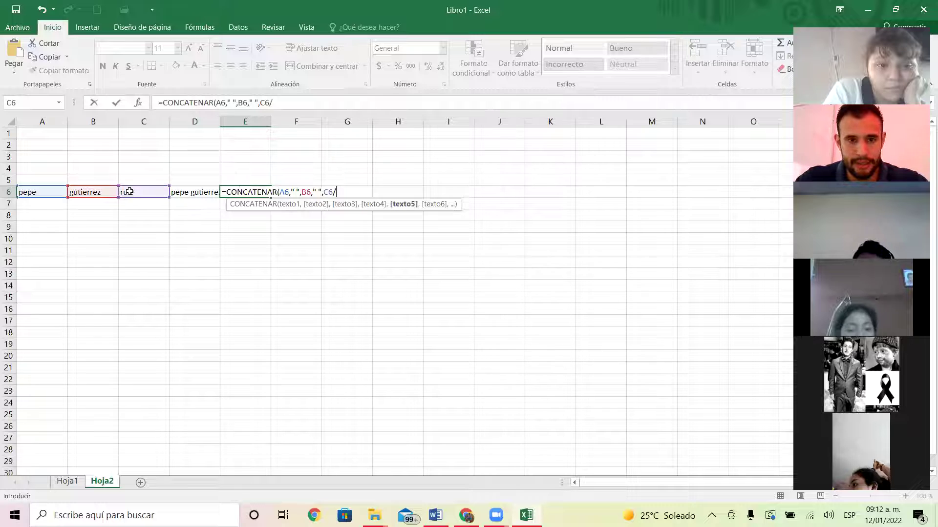
pyautogui.write('(')
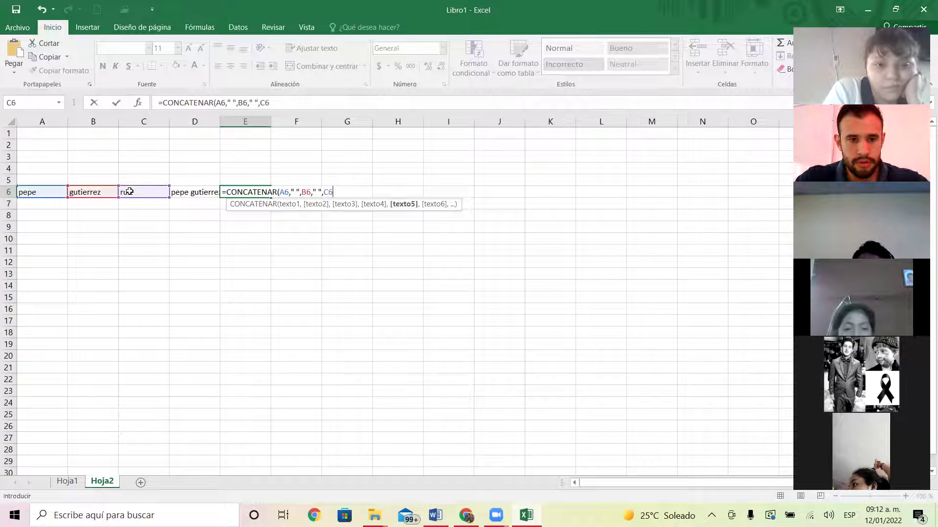
pyautogui.write('(')
pyautogui.press('BackSpace')
pyautogui.press('BackSpace')
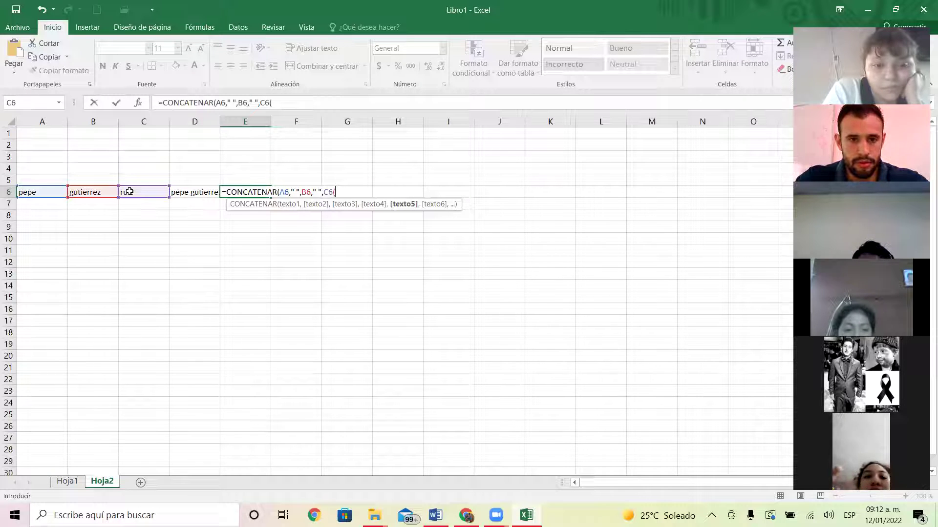
pyautogui.write(')')
pyautogui.press('Return')
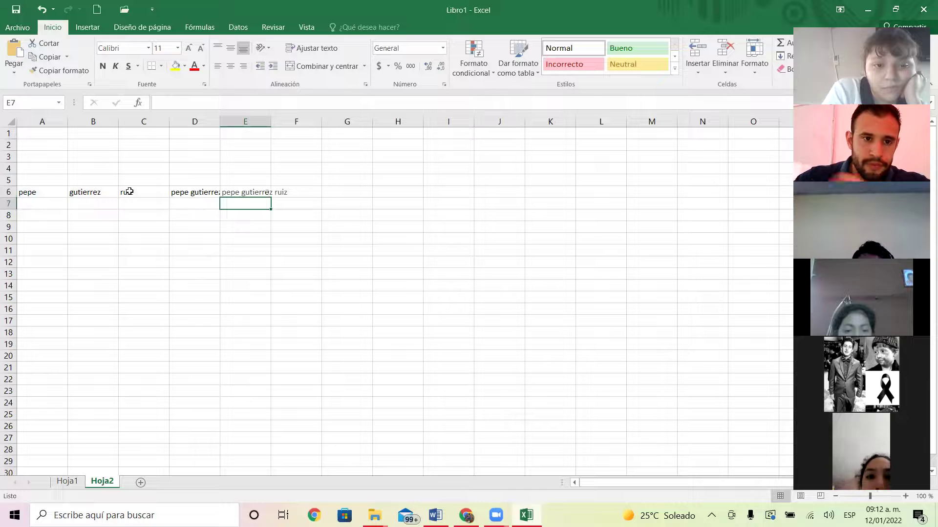
# Step: Clear the duplicate CONCATENAR formula from cell E6
pyautogui.rightClick(260, 193)
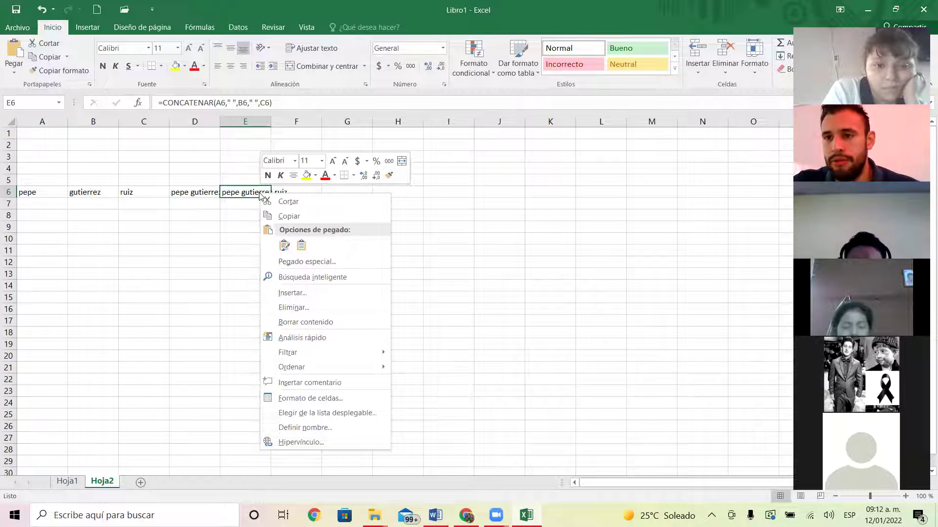
pyautogui.click(260, 193)
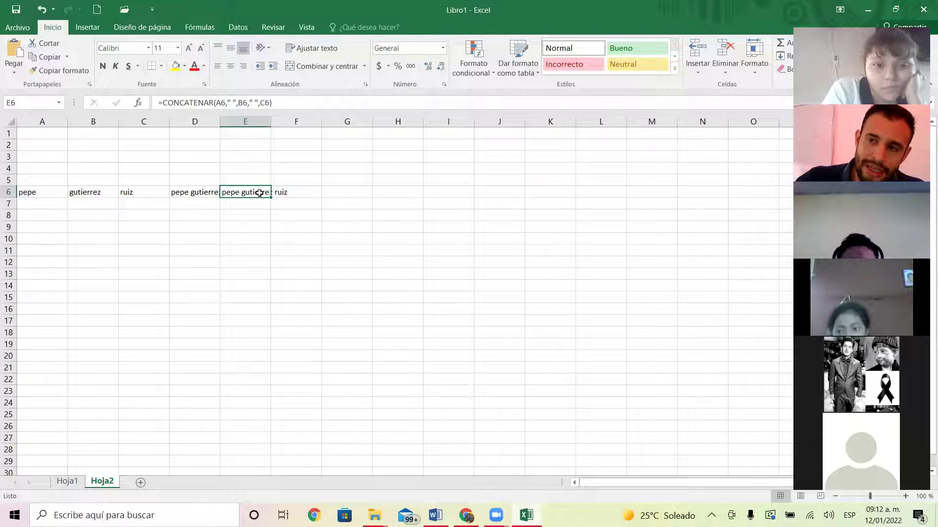
pyautogui.press('Delete')
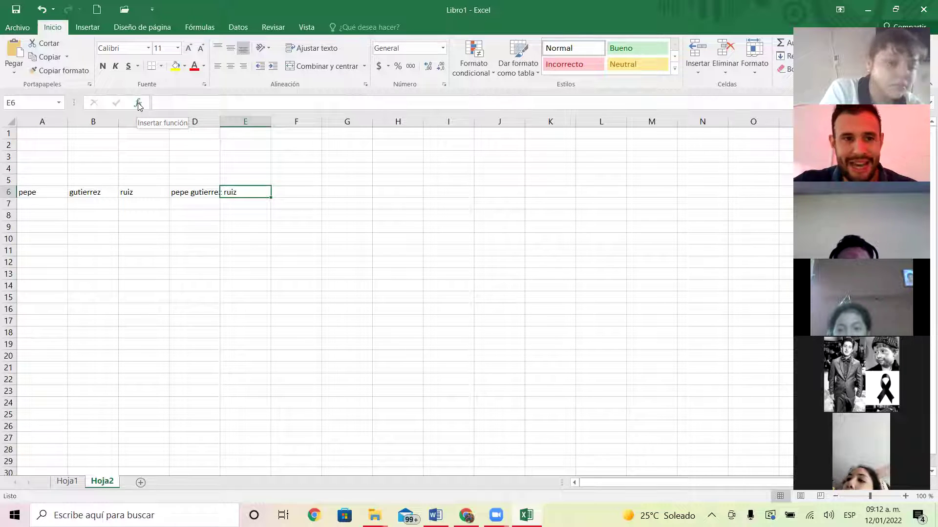
# Step: Review the formula in D6, and switch to the Word exercise to read the NOMPROPIO instructions in point 14
pyautogui.click(182, 189)
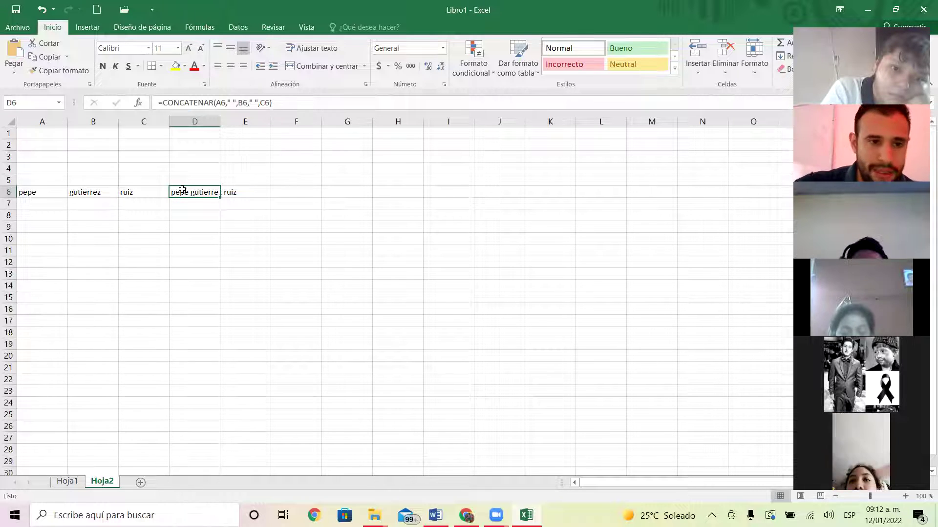
pyautogui.click(302, 196)
pyautogui.hotkey('alt', 'Tab')
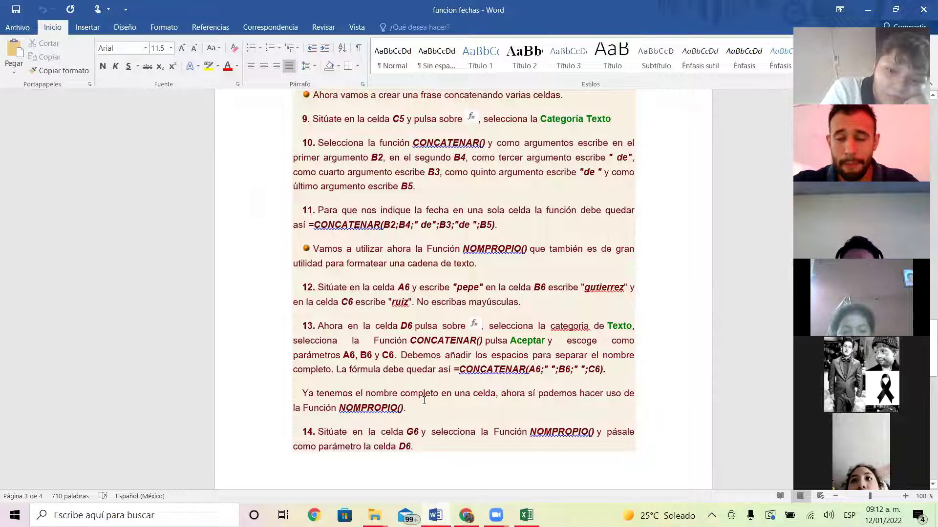
pyautogui.scroll(-3, 424, 400)
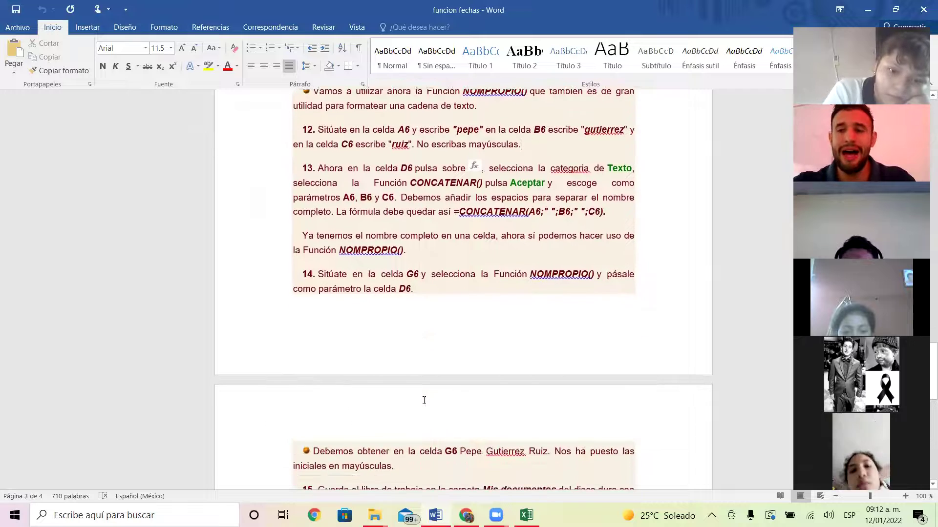
pyautogui.scroll(-2, 423, 400)
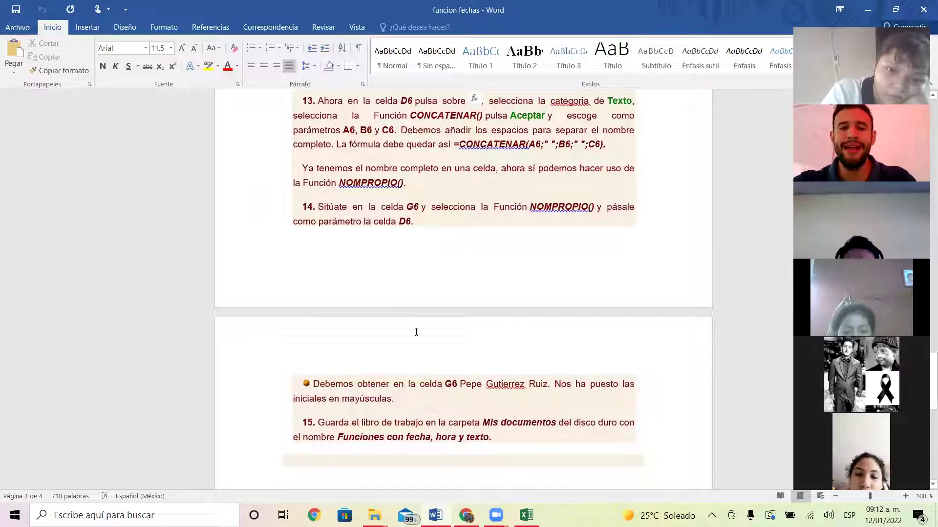
pyautogui.click(386, 177)
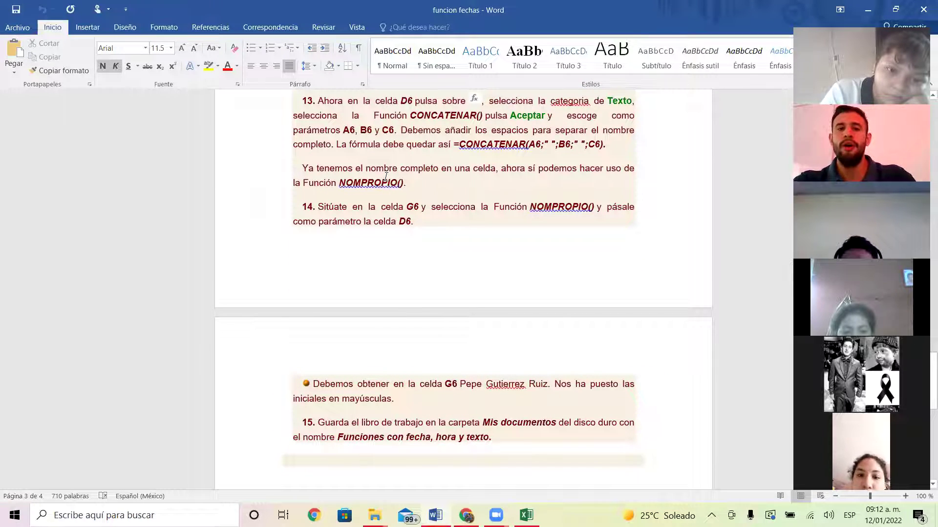
pyautogui.click(414, 207)
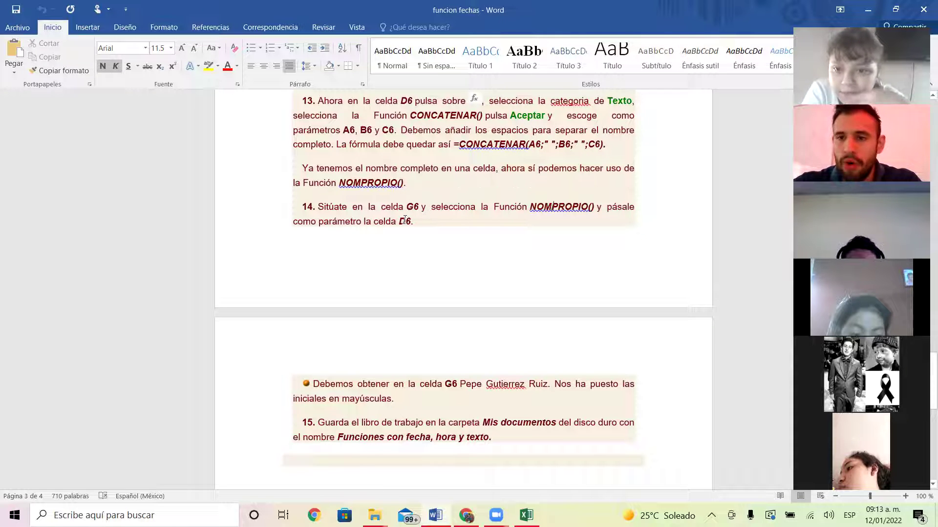
pyautogui.click(421, 224)
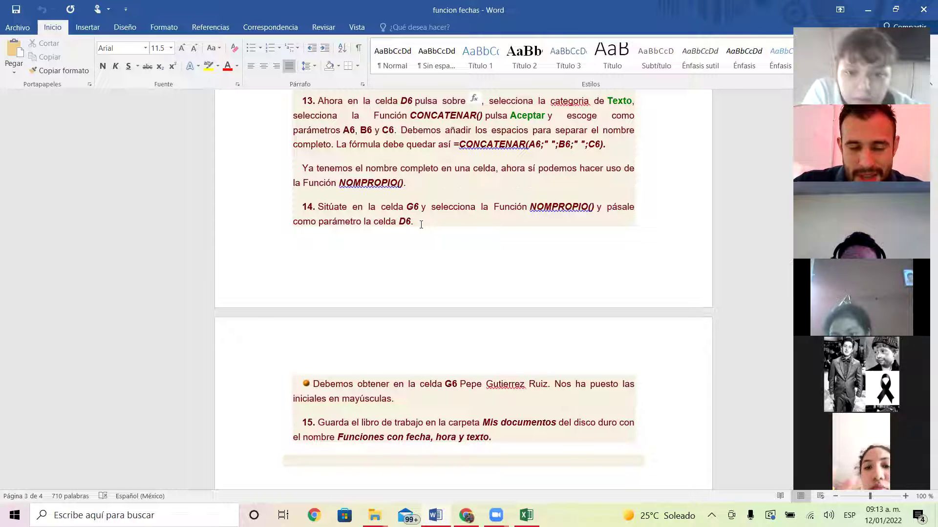
# Step: Switch back to Excel and insert the NOMPROPIO function from the Texto category in cell G6
pyautogui.hotkey('alt', 'Tab')
pyautogui.click(338, 193)
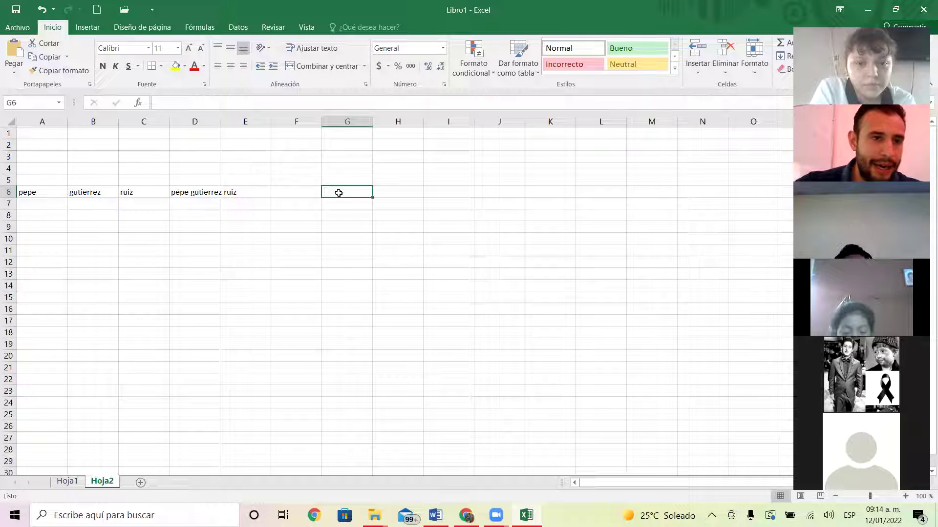
pyautogui.click(139, 102)
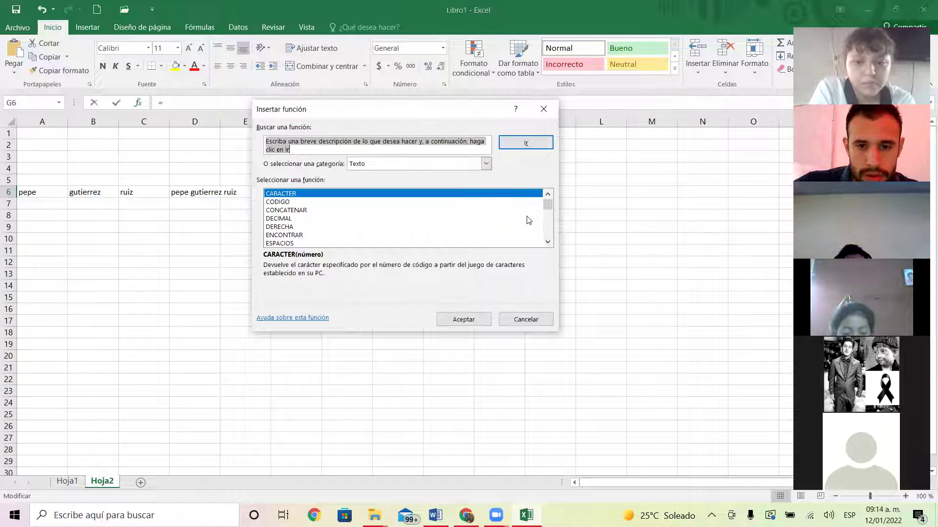
pyautogui.click(547, 242)
pyautogui.click(547, 243)
pyautogui.click(547, 243)
pyautogui.click(547, 243)
pyautogui.click(547, 243)
pyautogui.click(547, 243)
pyautogui.click(547, 243)
pyautogui.click(547, 243)
pyautogui.click(547, 243)
pyautogui.click(547, 243)
pyautogui.click(547, 243)
pyautogui.click(547, 243)
pyautogui.click(547, 242)
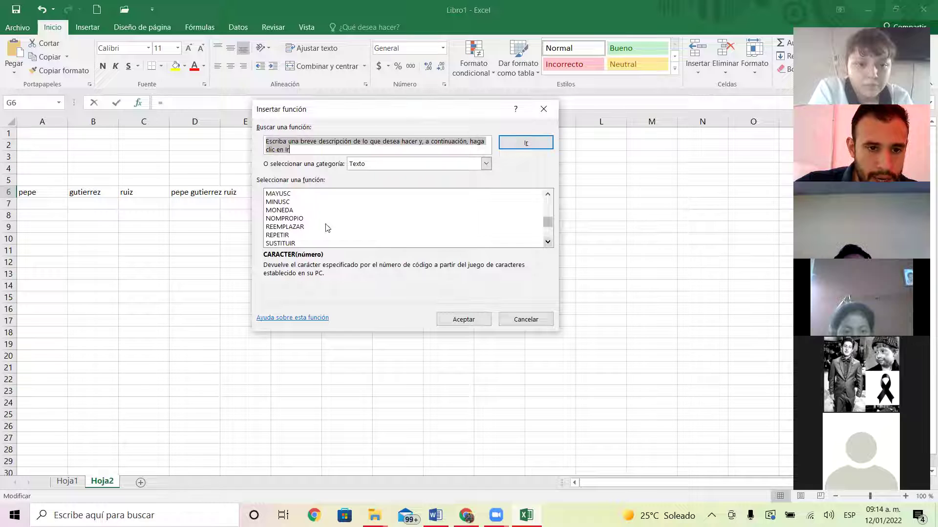
pyautogui.click(294, 220)
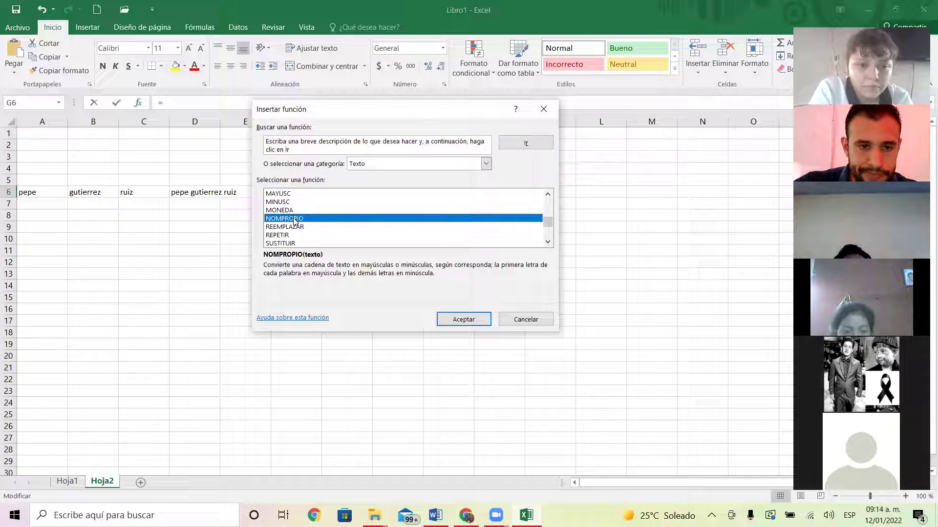
pyautogui.click(464, 319)
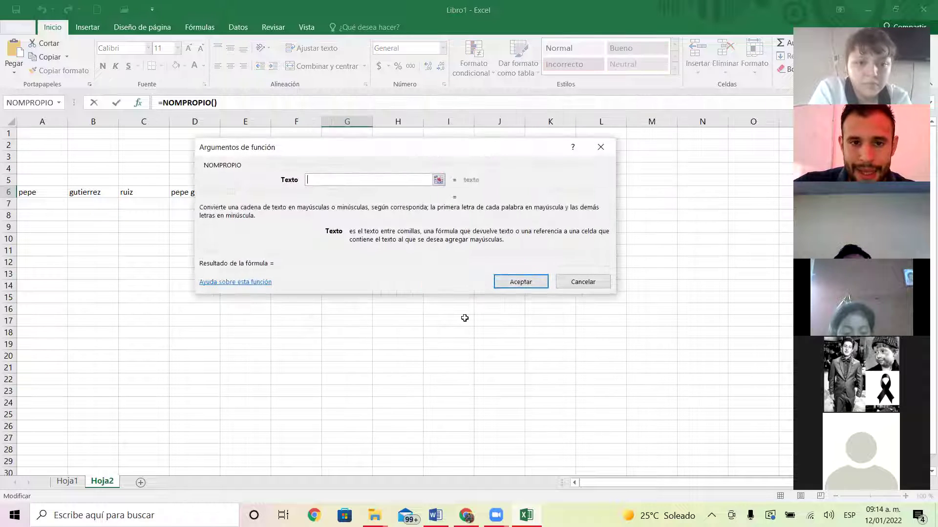
# Step: Set the Texto argument of NOMPROPIO to cell D6 and accept the formula
pyautogui.click(439, 180)
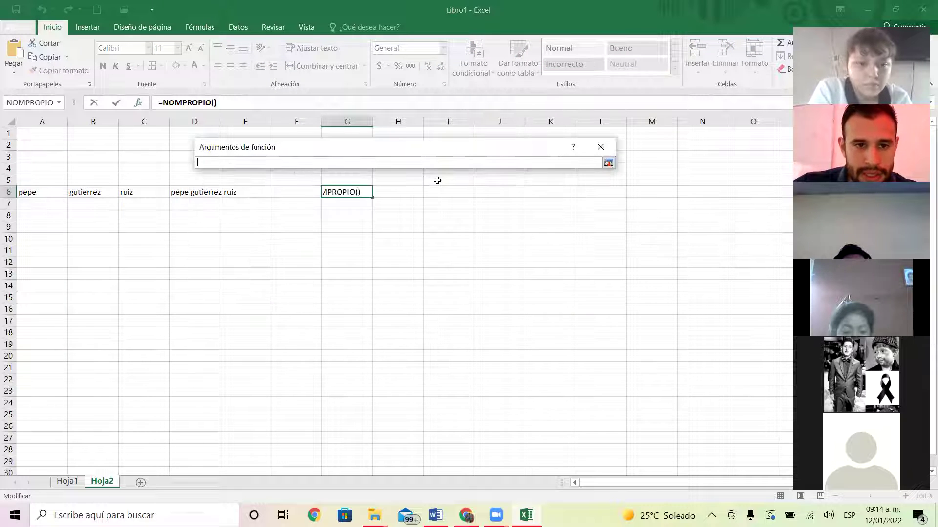
pyautogui.click(183, 192)
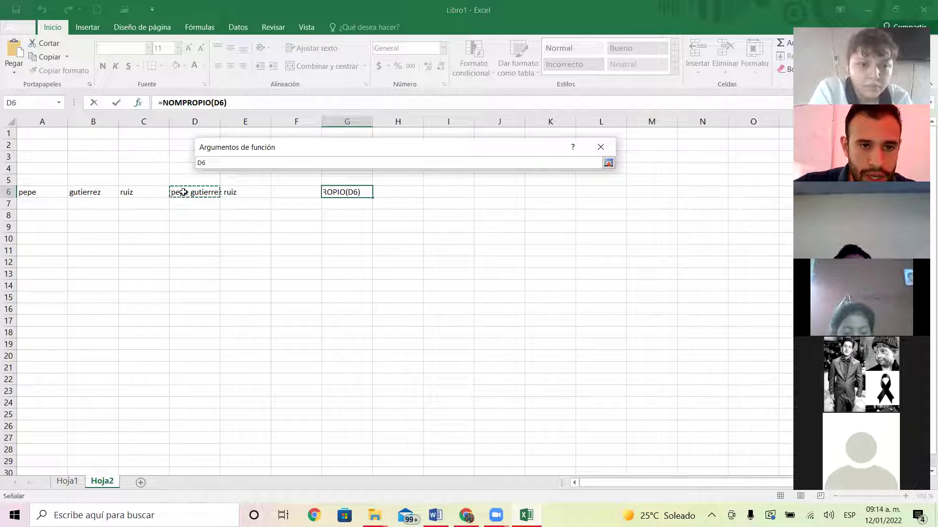
pyautogui.press('Return')
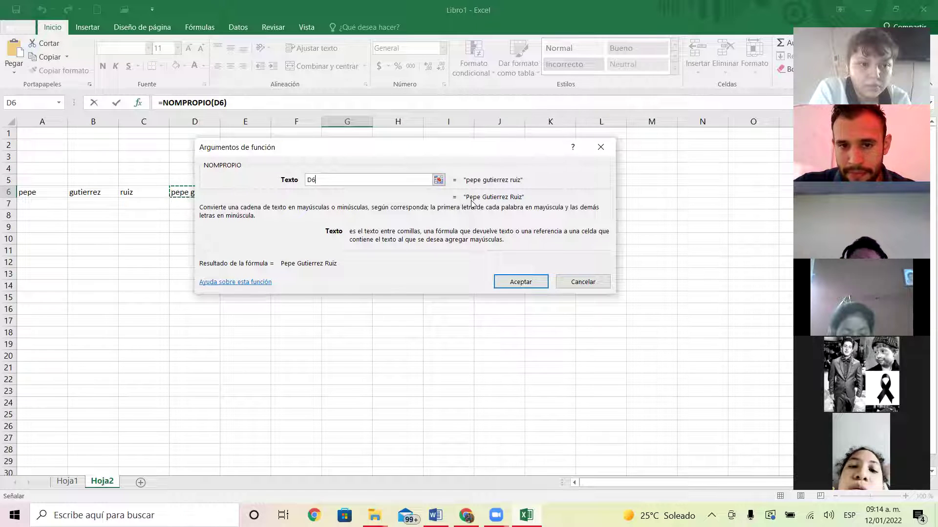
pyautogui.click(517, 283)
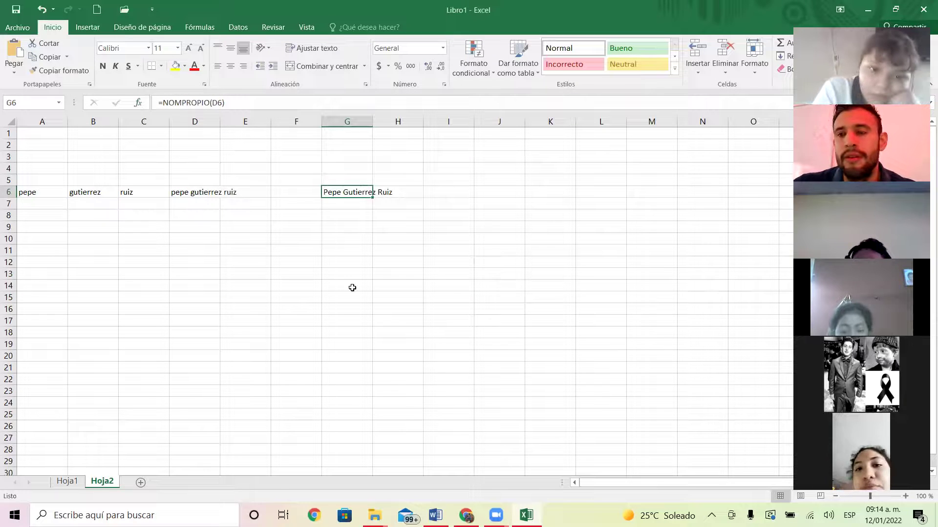